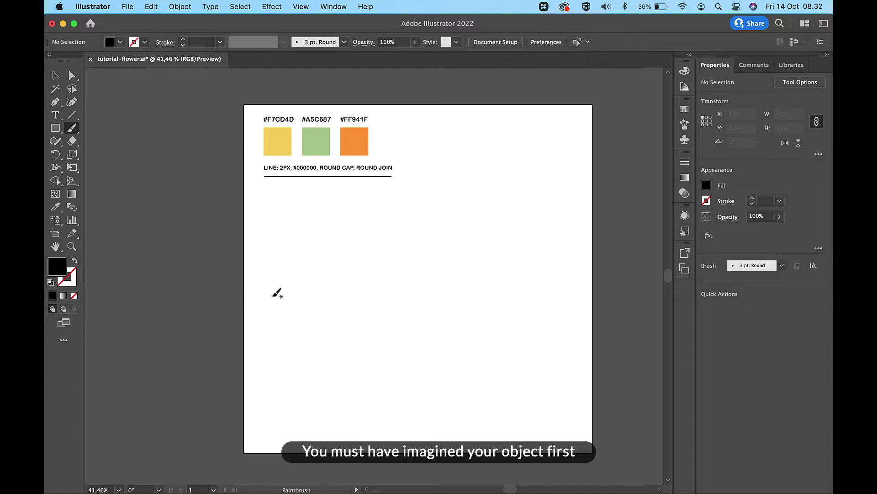
Step: Paint the first flower freehand with the Paintbrush: a ground line from the left, two leaves, a curved stem and looping petals around the centre
{"action": "mouse_move", "coordinate": [273, 295]}
{"action": "left_mouse_down"}
{"action": "mouse_move", "coordinate": [333, 312]}
{"action": "mouse_move", "coordinate": [389, 275]}
{"action": "mouse_move", "coordinate": [398, 287]}
{"action": "mouse_move", "coordinate": [380, 299]}
{"action": "mouse_move", "coordinate": [353, 305]}
{"action": "mouse_move", "coordinate": [377, 277]}
{"action": "mouse_move", "coordinate": [394, 275]}
{"action": "mouse_move", "coordinate": [405, 287]}
{"action": "mouse_move", "coordinate": [395, 321]}
{"action": "mouse_move", "coordinate": [403, 325]}
{"action": "mouse_move", "coordinate": [430, 299]}
{"action": "mouse_move", "coordinate": [453, 300]}
{"action": "mouse_move", "coordinate": [444, 325]}
{"action": "mouse_move", "coordinate": [408, 326]}
{"action": "mouse_move", "coordinate": [429, 266]}
{"action": "mouse_move", "coordinate": [420, 230]}
{"action": "left_mouse_up"}
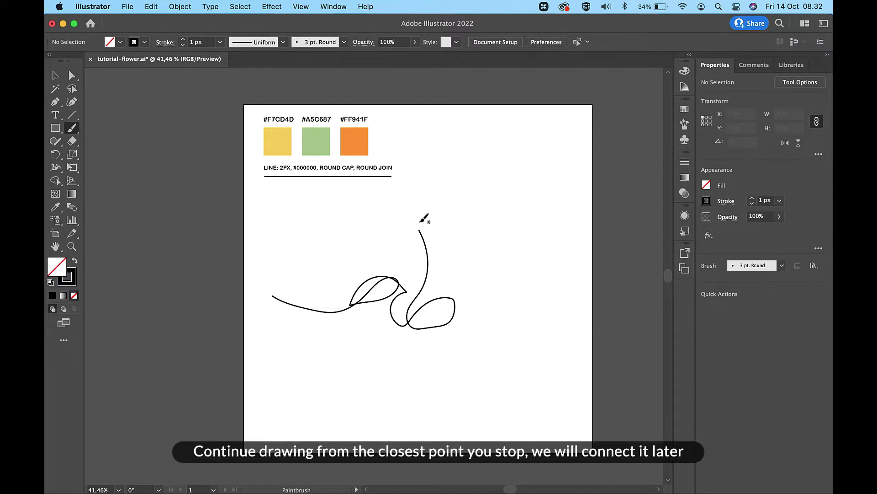
{"action": "scroll", "coordinate": [424, 219], "scroll_direction": "up", "scroll_amount": 2}
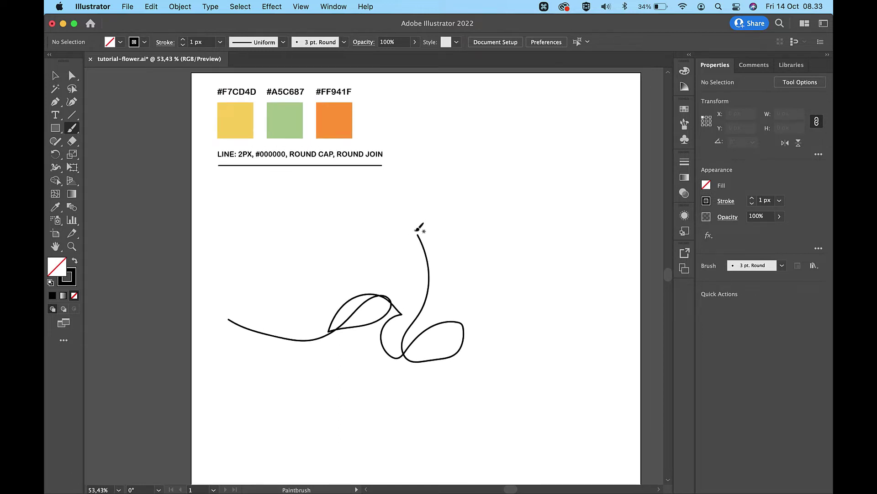
{"action": "mouse_move", "coordinate": [417, 230]}
{"action": "left_mouse_down"}
{"action": "mouse_move", "coordinate": [430, 240]}
{"action": "mouse_move", "coordinate": [407, 255]}
{"action": "mouse_move", "coordinate": [394, 247]}
{"action": "mouse_move", "coordinate": [391, 220]}
{"action": "mouse_move", "coordinate": [407, 212]}
{"action": "mouse_move", "coordinate": [387, 234]}
{"action": "mouse_move", "coordinate": [368, 220]}
{"action": "mouse_move", "coordinate": [392, 187]}
{"action": "mouse_move", "coordinate": [403, 196]}
{"action": "mouse_move", "coordinate": [390, 179]}
{"action": "mouse_move", "coordinate": [402, 161]}
{"action": "mouse_move", "coordinate": [423, 158]}
{"action": "mouse_move", "coordinate": [435, 166]}
{"action": "mouse_move", "coordinate": [434, 185]}
{"action": "mouse_move", "coordinate": [422, 185]}
{"action": "mouse_move", "coordinate": [438, 172]}
{"action": "mouse_move", "coordinate": [453, 184]}
{"action": "mouse_move", "coordinate": [448, 204]}
{"action": "mouse_move", "coordinate": [433, 211]}
{"action": "mouse_move", "coordinate": [469, 202]}
{"action": "mouse_move", "coordinate": [469, 222]}
{"action": "mouse_move", "coordinate": [441, 235]}
{"action": "mouse_move", "coordinate": [417, 223]}
{"action": "mouse_move", "coordinate": [415, 207]}
{"action": "mouse_move", "coordinate": [428, 203]}
{"action": "mouse_move", "coordinate": [425, 217]}
{"action": "mouse_move", "coordinate": [414, 216]}
{"action": "mouse_move", "coordinate": [414, 203]}
{"action": "mouse_move", "coordinate": [455, 217]}
{"action": "mouse_move", "coordinate": [465, 244]}
{"action": "left_mouse_up"}
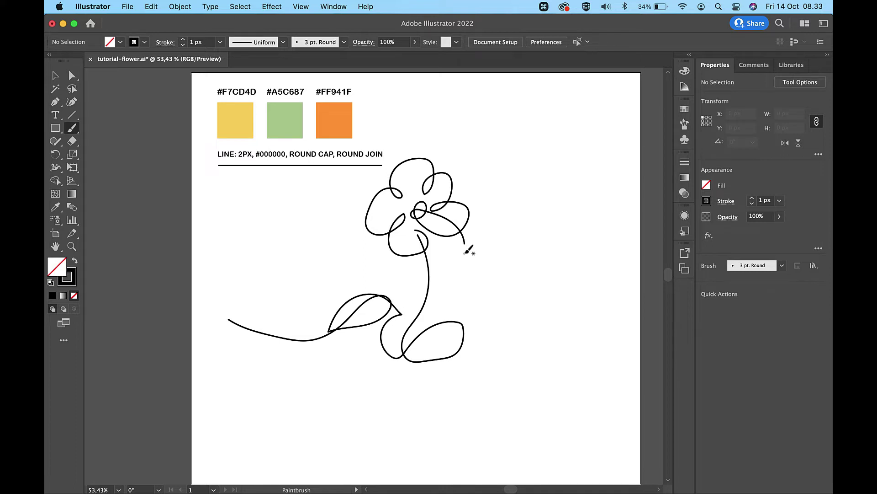
Step: Continue freehand from the first flower with a second, lower flower, its stem and leaf, and a wavy ground line ending at the right
{"action": "mouse_move", "coordinate": [466, 251]}
{"action": "left_mouse_down"}
{"action": "mouse_move", "coordinate": [457, 229]}
{"action": "mouse_move", "coordinate": [476, 214]}
{"action": "mouse_move", "coordinate": [493, 231]}
{"action": "mouse_move", "coordinate": [487, 248]}
{"action": "mouse_move", "coordinate": [489, 230]}
{"action": "mouse_move", "coordinate": [506, 218]}
{"action": "mouse_move", "coordinate": [522, 223]}
{"action": "mouse_move", "coordinate": [522, 240]}
{"action": "mouse_move", "coordinate": [504, 251]}
{"action": "mouse_move", "coordinate": [521, 246]}
{"action": "mouse_move", "coordinate": [533, 272]}
{"action": "mouse_move", "coordinate": [511, 283]}
{"action": "mouse_move", "coordinate": [497, 271]}
{"action": "mouse_move", "coordinate": [524, 279]}
{"action": "mouse_move", "coordinate": [521, 290]}
{"action": "mouse_move", "coordinate": [490, 299]}
{"action": "mouse_move", "coordinate": [480, 269]}
{"action": "mouse_move", "coordinate": [493, 258]}
{"action": "mouse_move", "coordinate": [483, 259]}
{"action": "mouse_move", "coordinate": [485, 270]}
{"action": "mouse_move", "coordinate": [496, 263]}
{"action": "mouse_move", "coordinate": [493, 253]}
{"action": "left_mouse_up"}
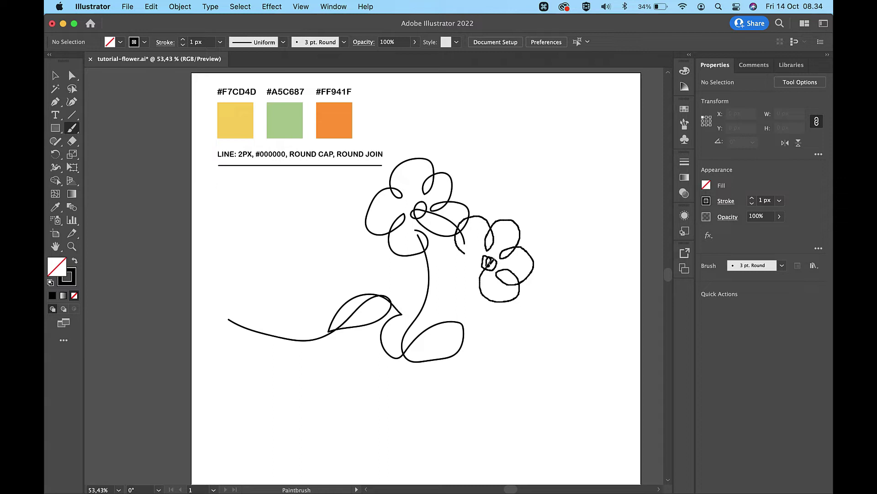
{"action": "mouse_move", "coordinate": [486, 273]}
{"action": "left_mouse_down"}
{"action": "mouse_move", "coordinate": [479, 290]}
{"action": "mouse_move", "coordinate": [458, 291]}
{"action": "mouse_move", "coordinate": [454, 274]}
{"action": "mouse_move", "coordinate": [473, 252]}
{"action": "mouse_move", "coordinate": [481, 268]}
{"action": "mouse_move", "coordinate": [470, 316]}
{"action": "mouse_move", "coordinate": [533, 312]}
{"action": "mouse_move", "coordinate": [538, 331]}
{"action": "mouse_move", "coordinate": [473, 314]}
{"action": "mouse_move", "coordinate": [485, 324]}
{"action": "left_mouse_up"}
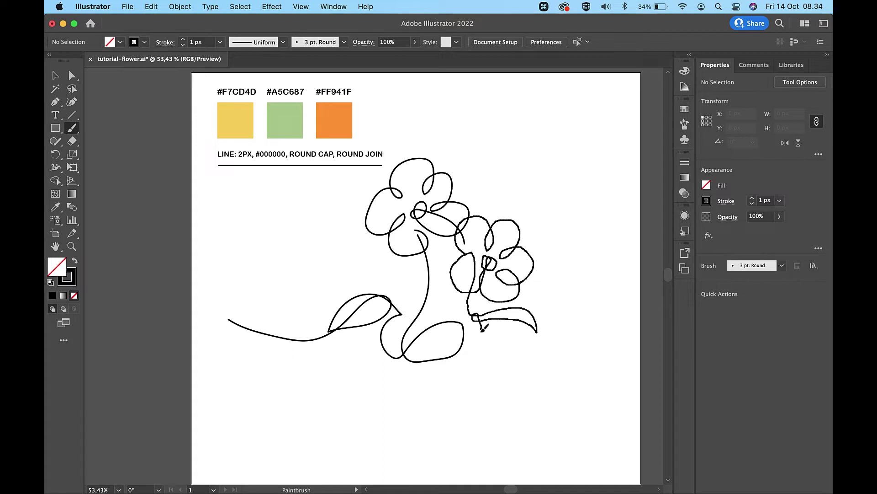
{"action": "mouse_move", "coordinate": [476, 343]}
{"action": "left_mouse_down"}
{"action": "mouse_move", "coordinate": [479, 352]}
{"action": "mouse_move", "coordinate": [502, 357]}
{"action": "mouse_move", "coordinate": [590, 335]}
{"action": "mouse_move", "coordinate": [617, 351]}
{"action": "left_mouse_up"}
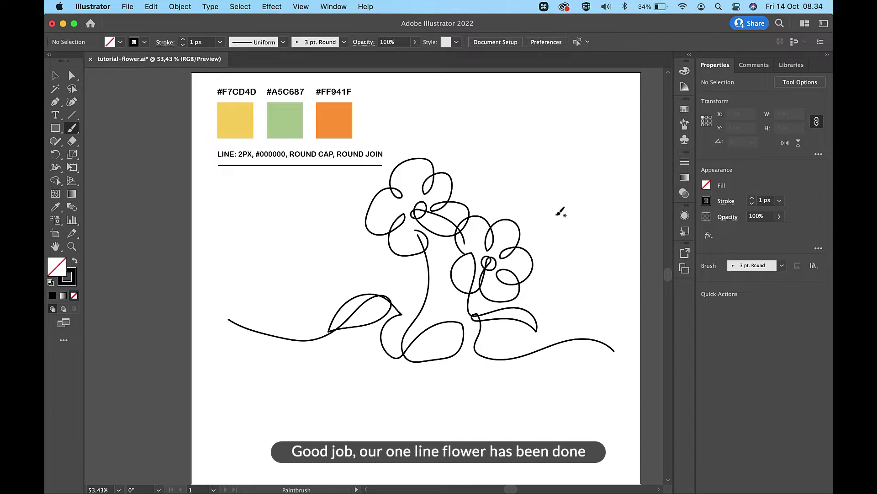
Step: Select all the drawn flower strokes and move them down, clear of the sample line
{"action": "key", "text": "v"}
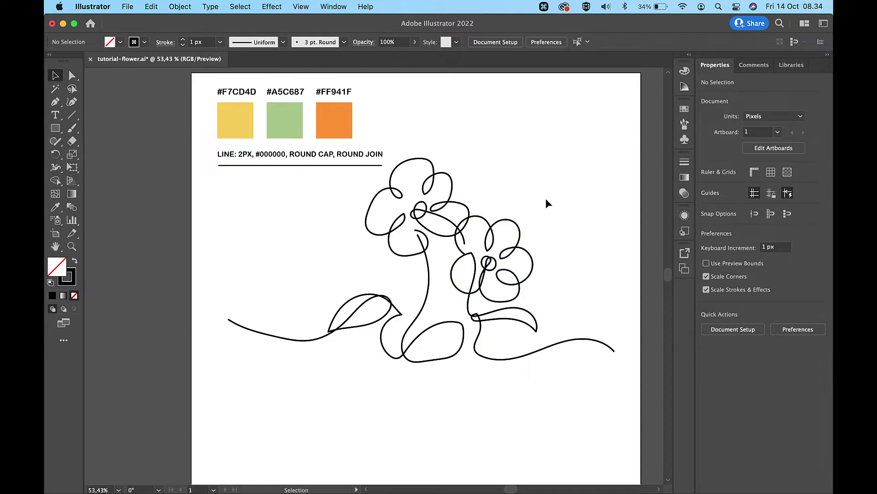
{"action": "left_click_drag", "start_coordinate": [545, 199], "coordinate": [326, 361]}
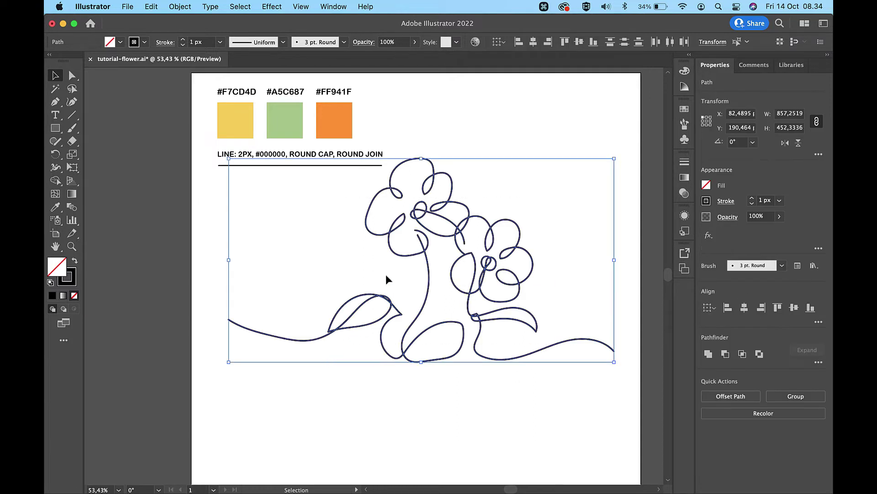
{"action": "left_click_drag", "start_coordinate": [419, 221], "coordinate": [408, 251]}
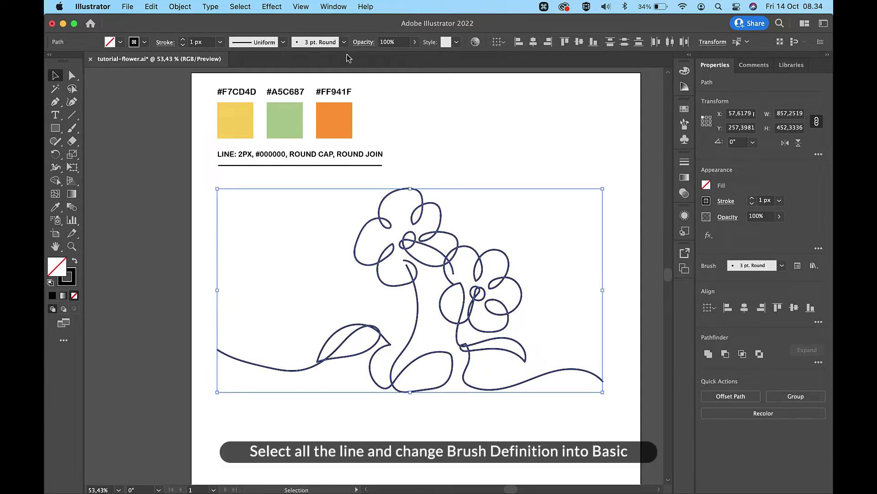
Step: Reselect all the flower strokes and set their brush definition to Basic
{"action": "left_click", "coordinate": [542, 157]}
{"action": "left_click_drag", "start_coordinate": [598, 178], "coordinate": [275, 412]}
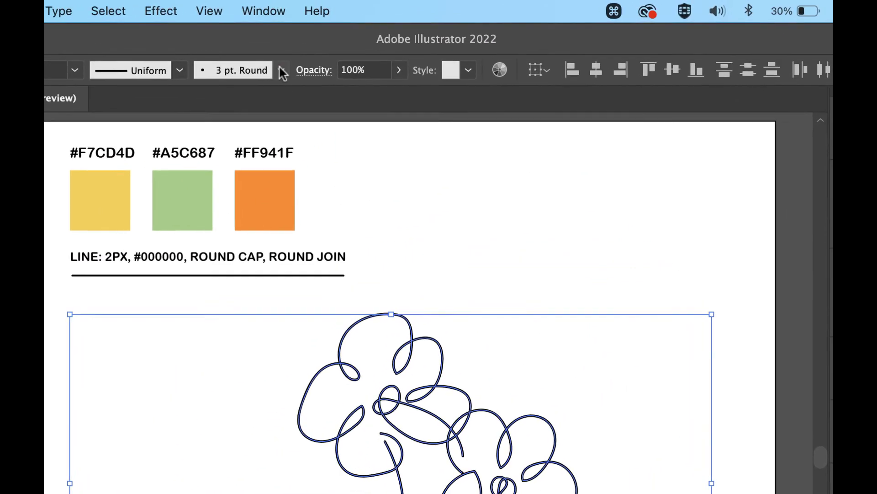
{"action": "left_click", "coordinate": [343, 41]}
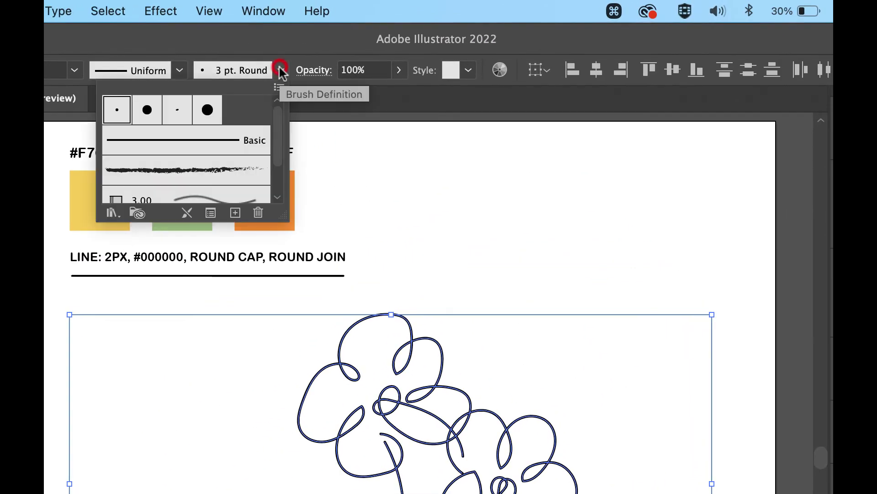
{"action": "left_click", "coordinate": [206, 139]}
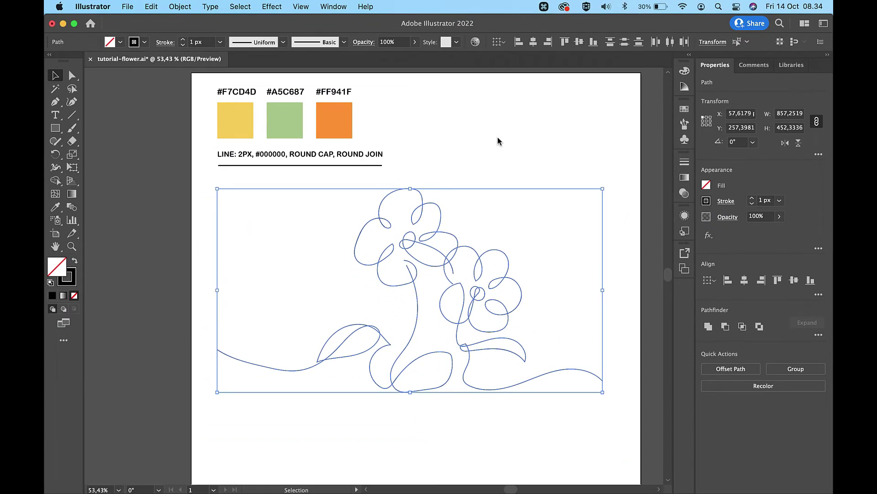
Step: Copy the 2 px black sample line's style onto the flower strokes with the Eyedropper, and deselect them
{"action": "key", "text": "i"}
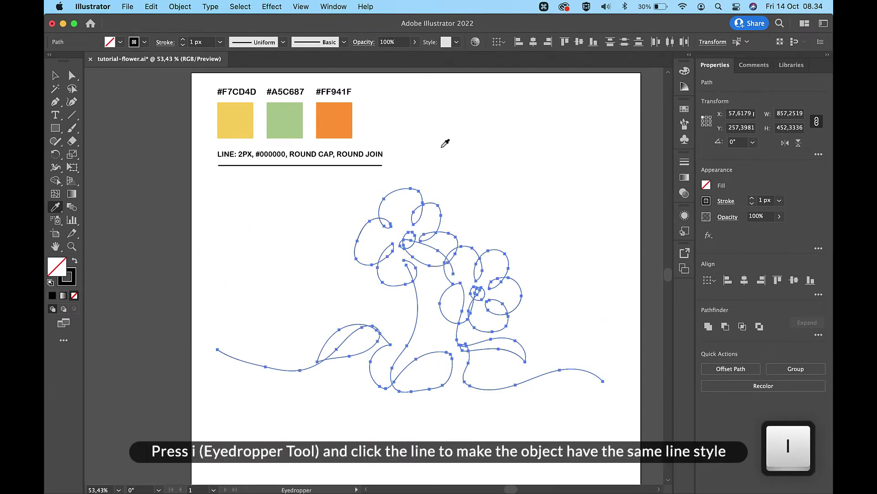
{"action": "left_click", "coordinate": [330, 165]}
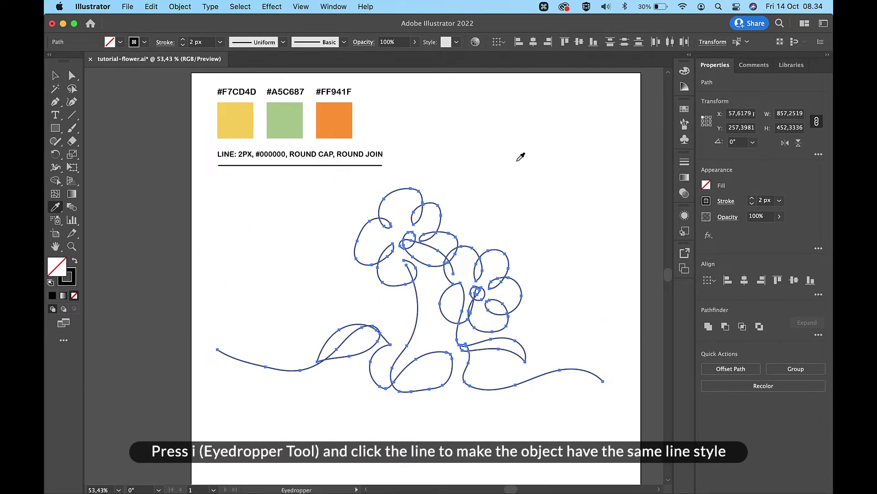
{"action": "key", "text": "v"}
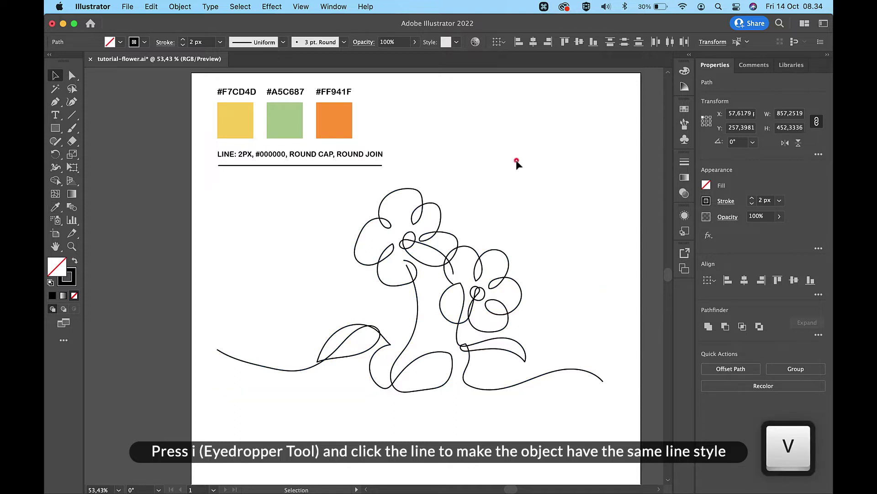
{"action": "left_click", "coordinate": [516, 161]}
Step: Join the top end of the first flower's stem to the open end of its lower petal
{"action": "scroll", "coordinate": [395, 300], "scroll_direction": "up", "scroll_amount": 5}
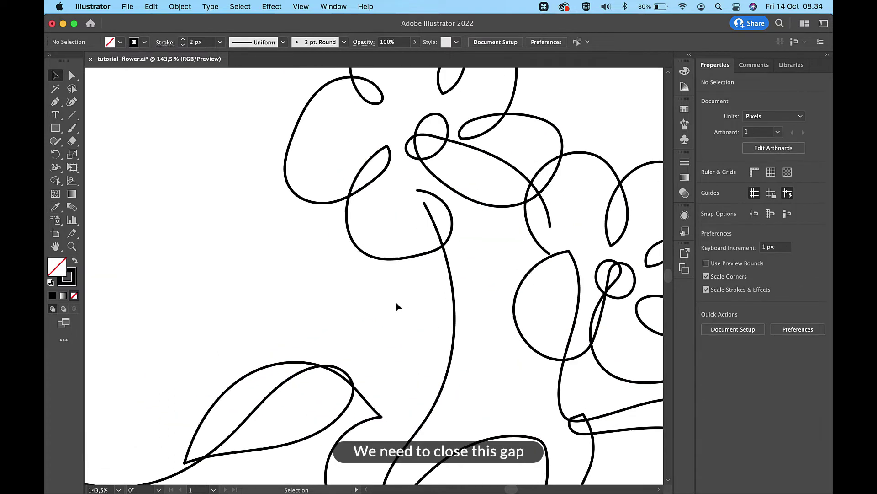
{"action": "key", "text": "a"}
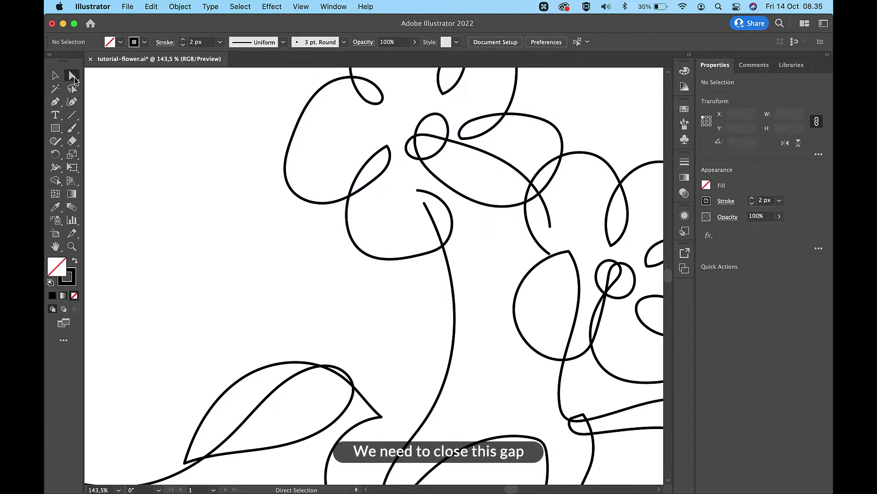
{"action": "left_click", "coordinate": [417, 190]}
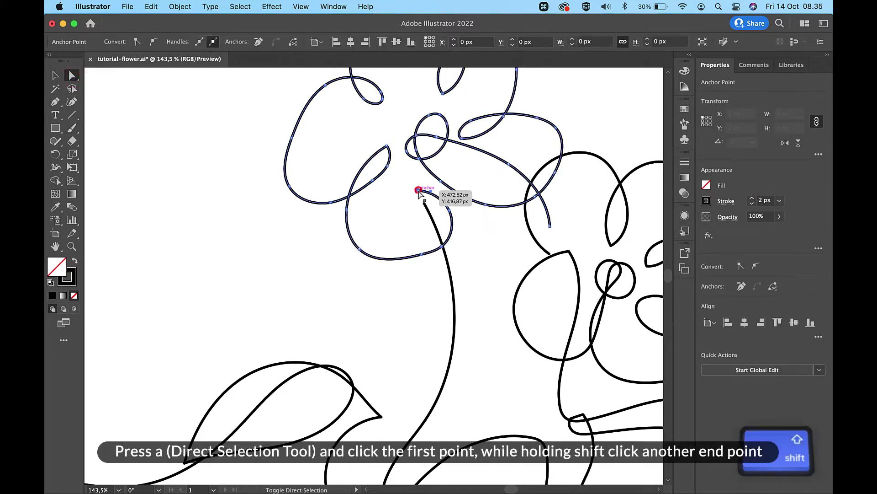
{"action": "left_click", "coordinate": [425, 204], "text": "shift"}
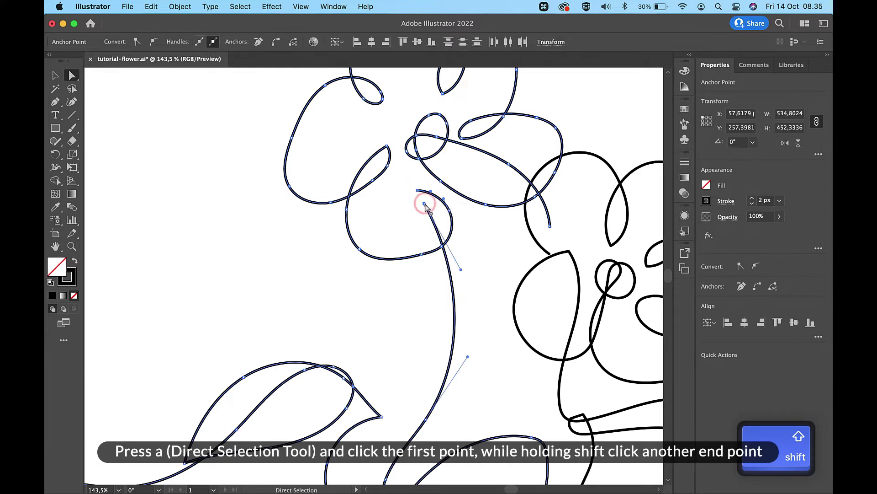
{"action": "key", "text": "super+j"}
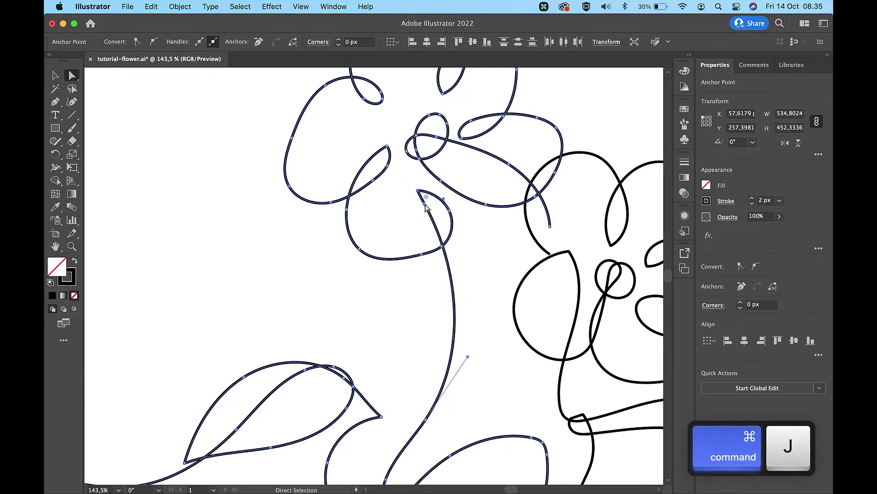
{"action": "left_click", "coordinate": [511, 272]}
Step: Join the open end of the first flower's line to the start of the second flower's line, and deselect the path
{"action": "scroll", "coordinate": [565, 230], "scroll_direction": "right", "scroll_amount": 5}
{"action": "scroll", "coordinate": [565, 229], "scroll_direction": "down", "scroll_amount": 2}
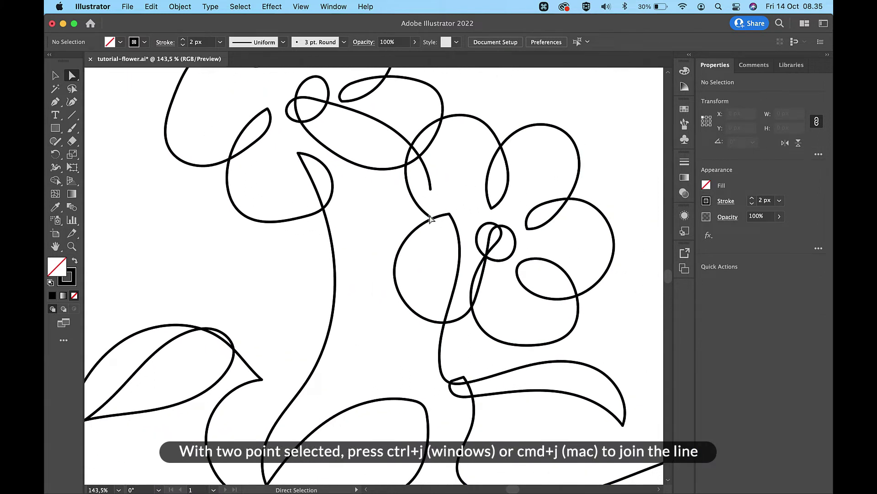
{"action": "left_click", "coordinate": [429, 216]}
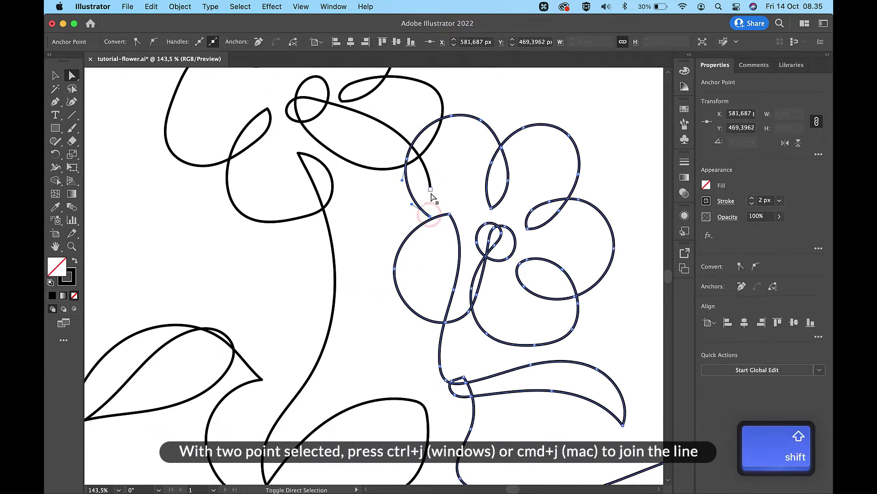
{"action": "left_click", "coordinate": [432, 194], "text": "shift"}
{"action": "key", "text": "super+j"}
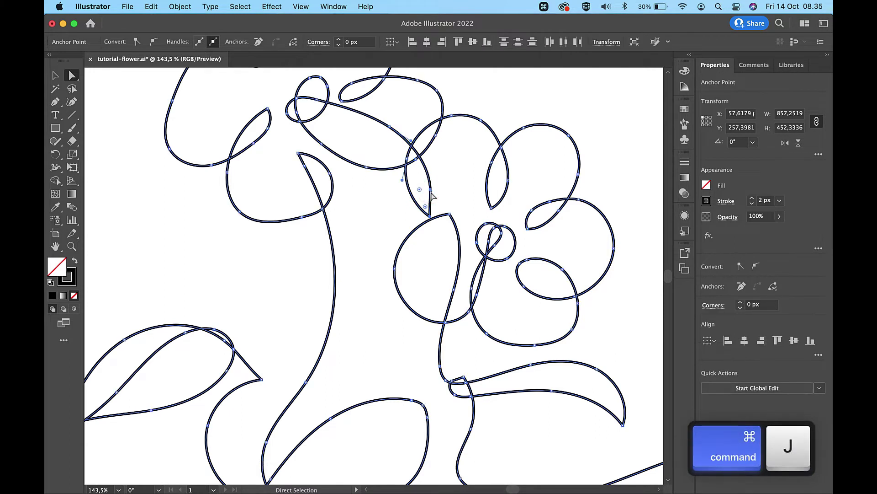
{"action": "key", "text": "v"}
{"action": "left_click", "coordinate": [364, 211]}
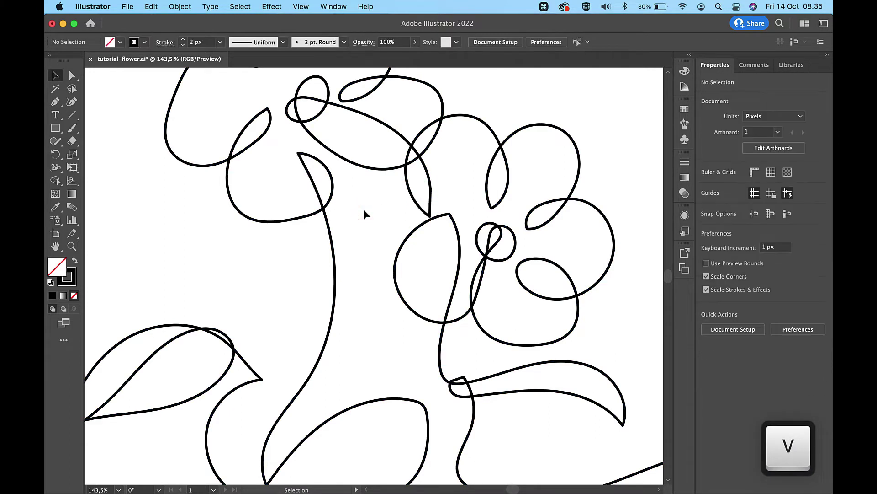
Step: Adjust anchor points on the left ground line and near the left leaf's tip with Direct Selection to smooth the curves
{"action": "scroll", "coordinate": [437, 189], "scroll_direction": "down", "scroll_amount": 5}
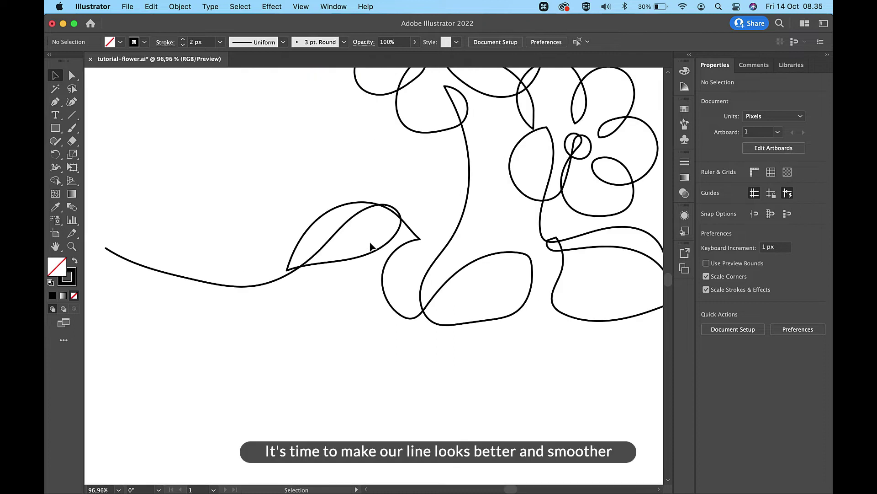
{"action": "key", "text": "v"}
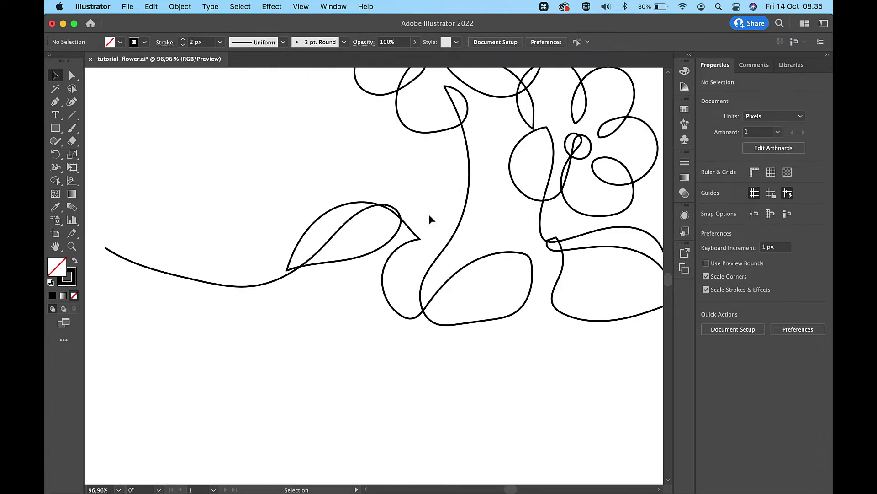
{"action": "key", "text": "a"}
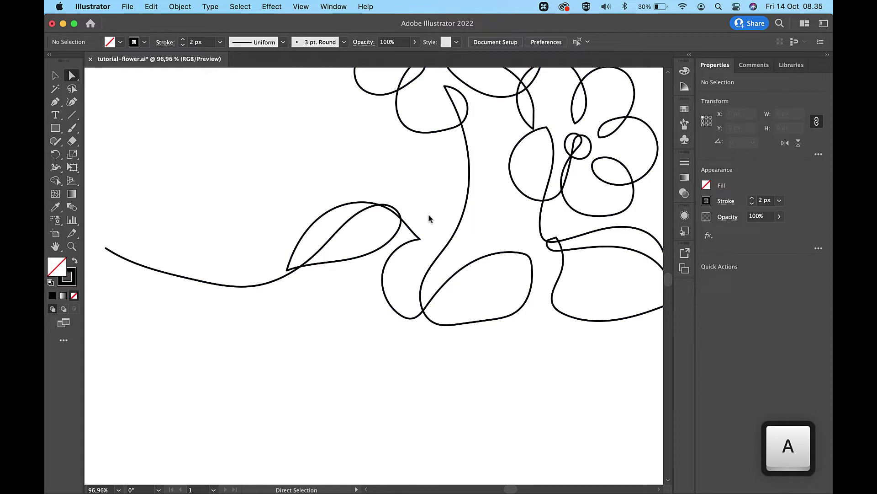
{"action": "left_click", "coordinate": [202, 282]}
{"action": "left_click_drag", "start_coordinate": [190, 280], "coordinate": [186, 281]}
{"action": "scroll", "coordinate": [394, 220], "scroll_direction": "up", "scroll_amount": 5}
{"action": "left_click_drag", "start_coordinate": [401, 210], "coordinate": [397, 214]}
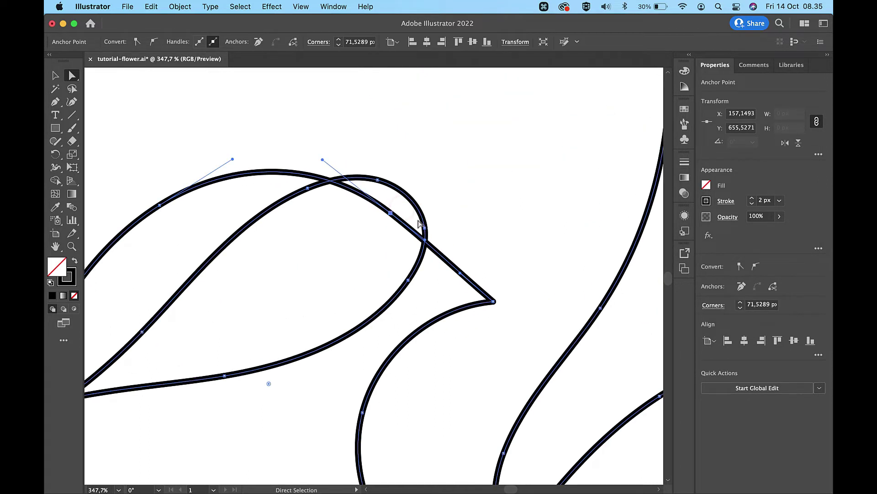
Step: Reshape the leaf at the right of the first stem by moving its anchor points and handles, rounding its outer end
{"action": "scroll", "coordinate": [514, 242], "scroll_direction": "down", "scroll_amount": 6}
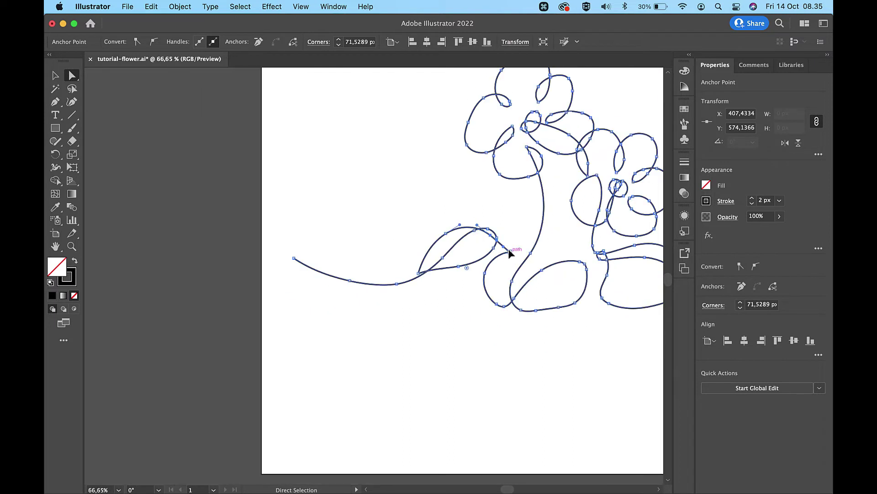
{"action": "left_click", "coordinate": [508, 250]}
{"action": "left_click", "coordinate": [580, 261]}
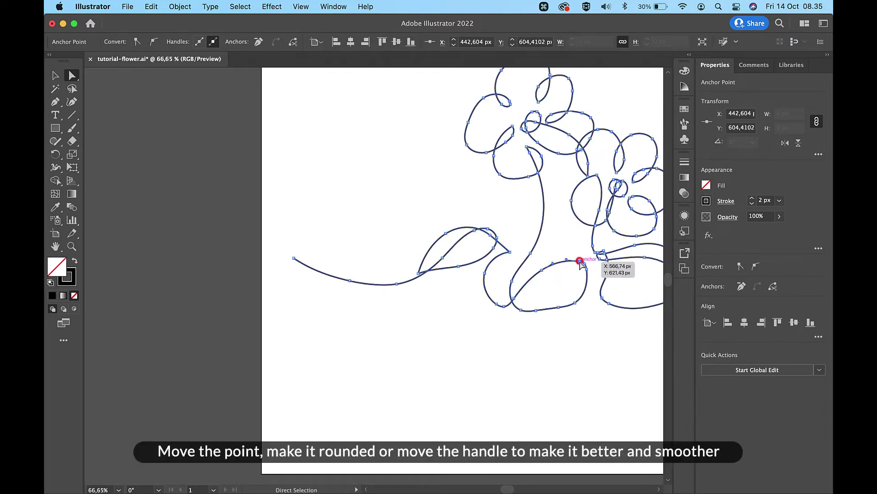
{"action": "scroll", "coordinate": [580, 262], "scroll_direction": "up", "scroll_amount": 3}
{"action": "left_click_drag", "start_coordinate": [576, 263], "coordinate": [559, 260]}
{"action": "left_click", "coordinate": [598, 280]}
{"action": "left_click_drag", "start_coordinate": [599, 284], "coordinate": [597, 280]}
{"action": "left_click_drag", "start_coordinate": [570, 352], "coordinate": [596, 326]}
{"action": "left_click", "coordinate": [590, 269]}
{"action": "left_click", "coordinate": [594, 273]}
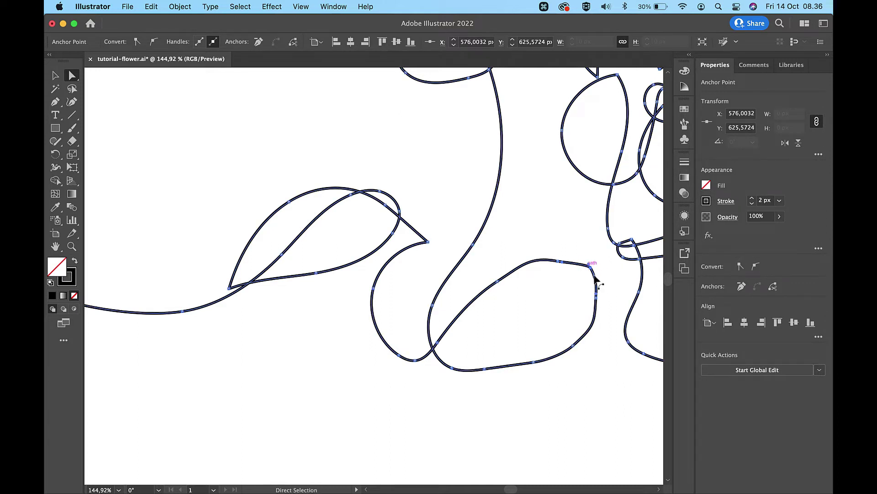
{"action": "left_click_drag", "start_coordinate": [588, 266], "coordinate": [586, 262]}
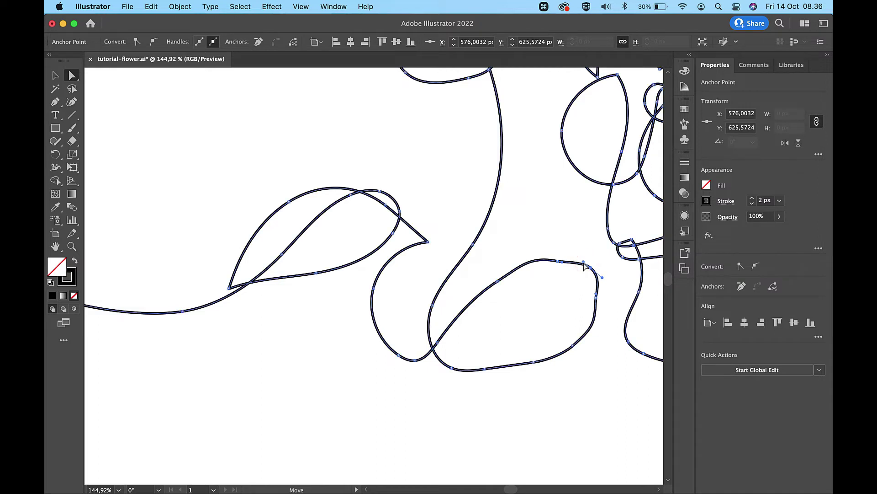
Step: Smooth the outline of the leaf at the right of the first stem with the Smooth tool, evening out its outer end and underside
{"action": "left_click", "coordinate": [55, 141]}
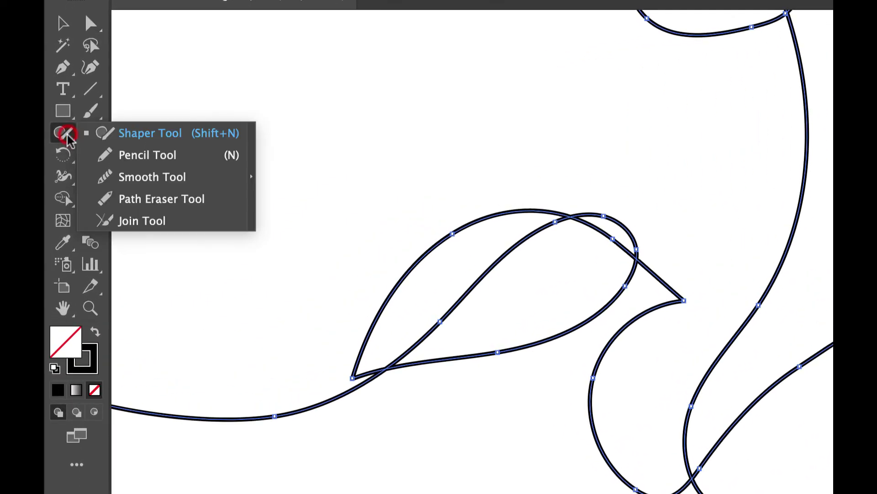
{"action": "left_click", "coordinate": [104, 177]}
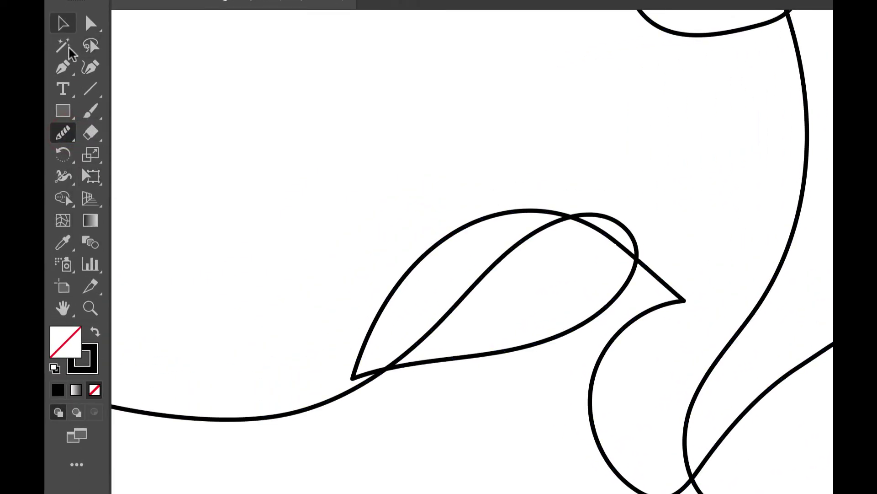
{"action": "left_click", "coordinate": [63, 25]}
{"action": "left_click", "coordinate": [625, 284]}
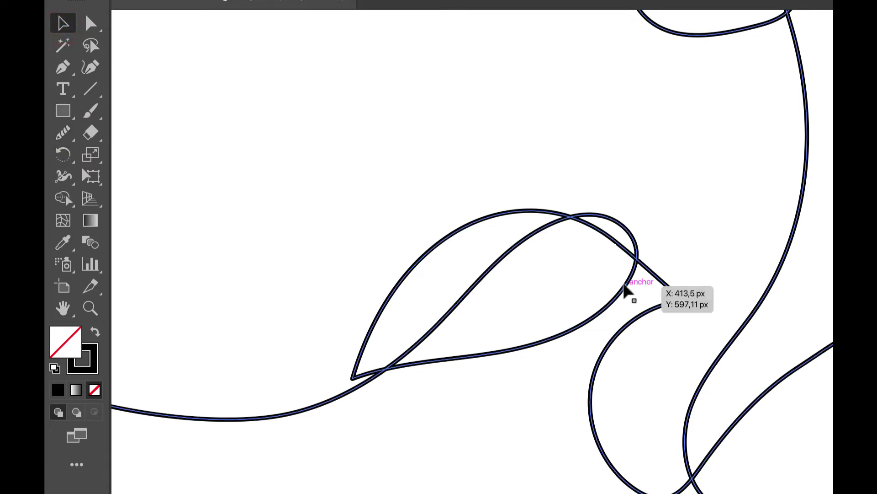
{"action": "left_click", "coordinate": [64, 134]}
{"action": "left_click_drag", "start_coordinate": [567, 259], "coordinate": [594, 269]}
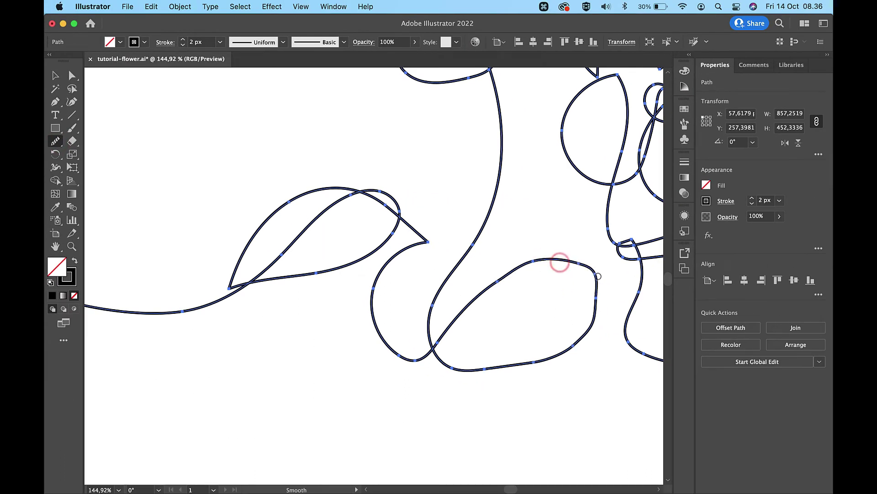
{"action": "mouse_move", "coordinate": [597, 314]}
{"action": "left_mouse_down"}
{"action": "mouse_move", "coordinate": [563, 353]}
{"action": "mouse_move", "coordinate": [473, 369]}
{"action": "left_mouse_up"}
{"action": "mouse_move", "coordinate": [563, 260]}
{"action": "left_mouse_down"}
{"action": "mouse_move", "coordinate": [516, 293]}
{"action": "mouse_move", "coordinate": [496, 287]}
{"action": "left_mouse_up"}
{"action": "mouse_move", "coordinate": [557, 256]}
{"action": "left_mouse_down"}
{"action": "mouse_move", "coordinate": [599, 274]}
{"action": "mouse_move", "coordinate": [580, 358]}
{"action": "mouse_move", "coordinate": [545, 378]}
{"action": "mouse_move", "coordinate": [464, 371]}
{"action": "left_mouse_up"}
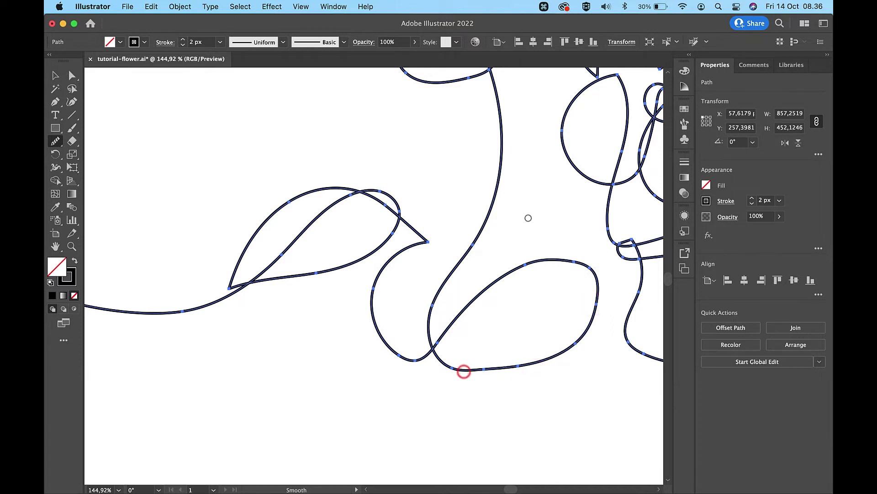
Step: Move the anchor points on the first flower's left and top petals outward with Direct Selection to make them fuller
{"action": "scroll", "coordinate": [529, 218], "scroll_direction": "up", "scroll_amount": 10}
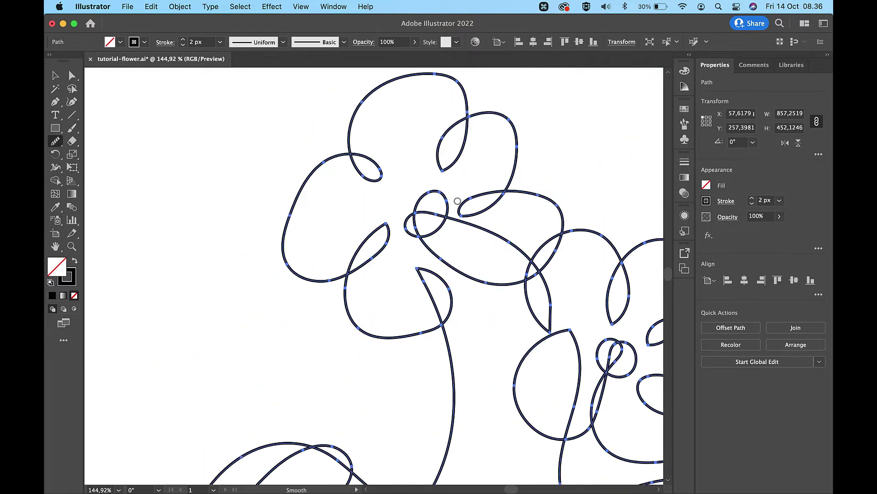
{"action": "scroll", "coordinate": [457, 200], "scroll_direction": "up", "scroll_amount": 3}
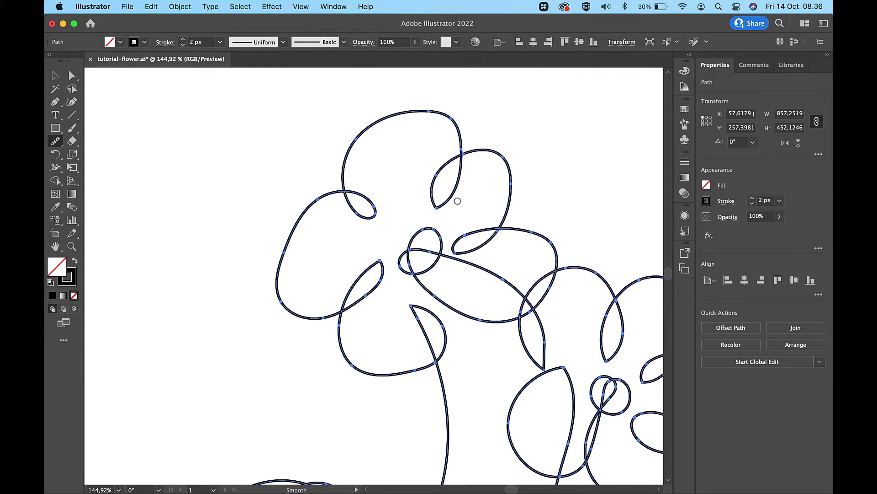
{"action": "key", "text": "a"}
{"action": "left_click_drag", "start_coordinate": [283, 252], "coordinate": [270, 239]}
{"action": "left_click", "coordinate": [276, 246]}
{"action": "left_click_drag", "start_coordinate": [309, 196], "coordinate": [313, 193]}
{"action": "left_click", "coordinate": [421, 106]}
{"action": "left_click_drag", "start_coordinate": [421, 107], "coordinate": [407, 108]}
Step: Round the sharp inner tips of the first flower's upper-right petal loop, lower-left petal loop and stem top with live corners, and deselect
{"action": "left_click", "coordinate": [429, 199]}
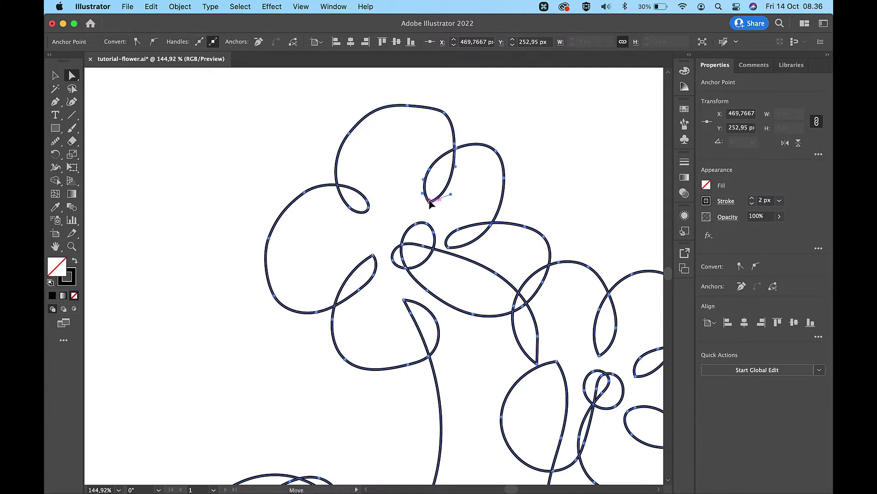
{"action": "left_click_drag", "start_coordinate": [433, 193], "coordinate": [432, 190]}
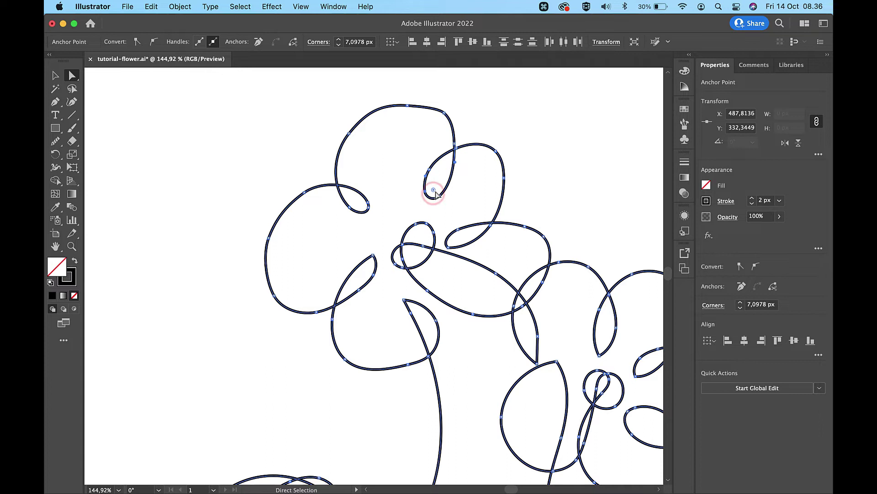
{"action": "left_click", "coordinate": [373, 255]}
{"action": "left_click_drag", "start_coordinate": [373, 256], "coordinate": [367, 269]}
{"action": "left_click", "coordinate": [400, 298]}
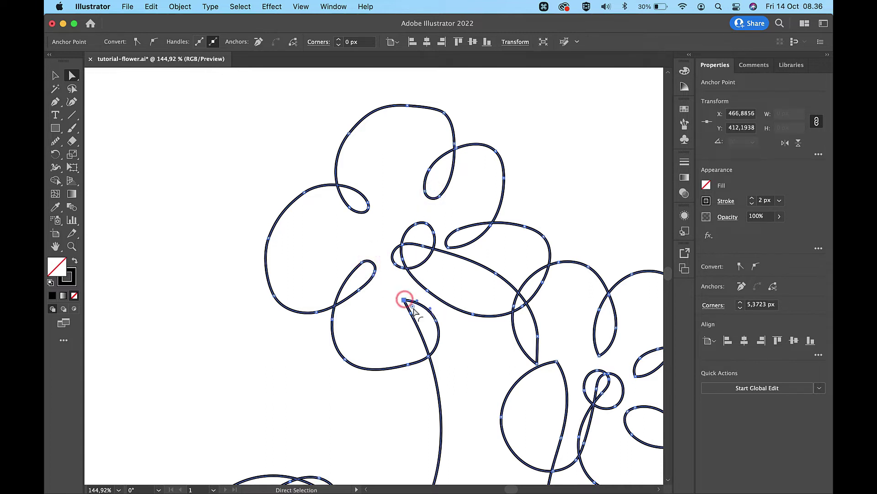
{"action": "left_click_drag", "start_coordinate": [414, 309], "coordinate": [413, 308]}
{"action": "left_click", "coordinate": [572, 201]}
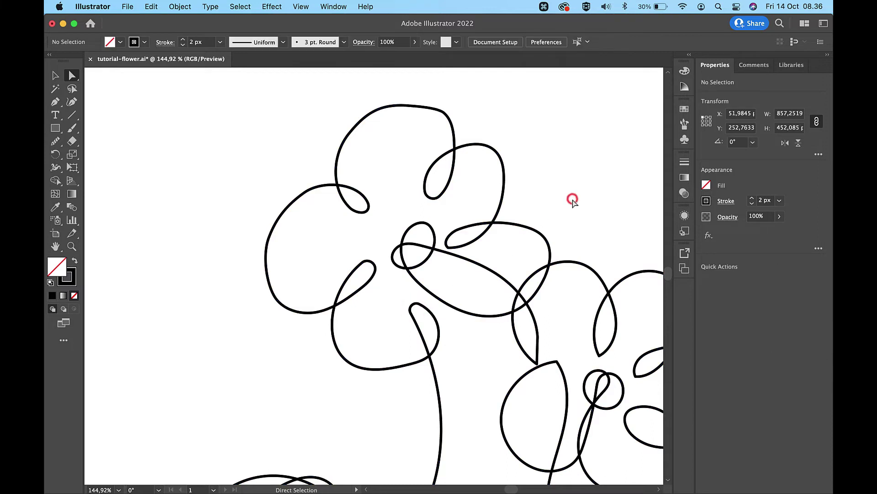
Step: Round the sharp tip where the first flower's line meets the second flower, and smooth the line leading into it
{"action": "scroll", "coordinate": [572, 201], "scroll_direction": "right", "scroll_amount": 3}
{"action": "scroll", "coordinate": [573, 201], "scroll_direction": "down", "scroll_amount": 2}
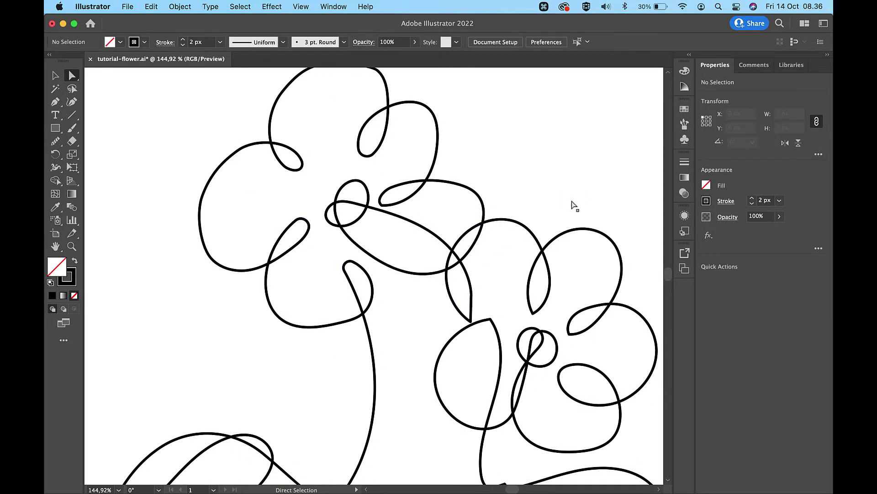
{"action": "left_click", "coordinate": [471, 324]}
{"action": "left_click_drag", "start_coordinate": [468, 314], "coordinate": [461, 307]}
{"action": "left_click", "coordinate": [56, 142]}
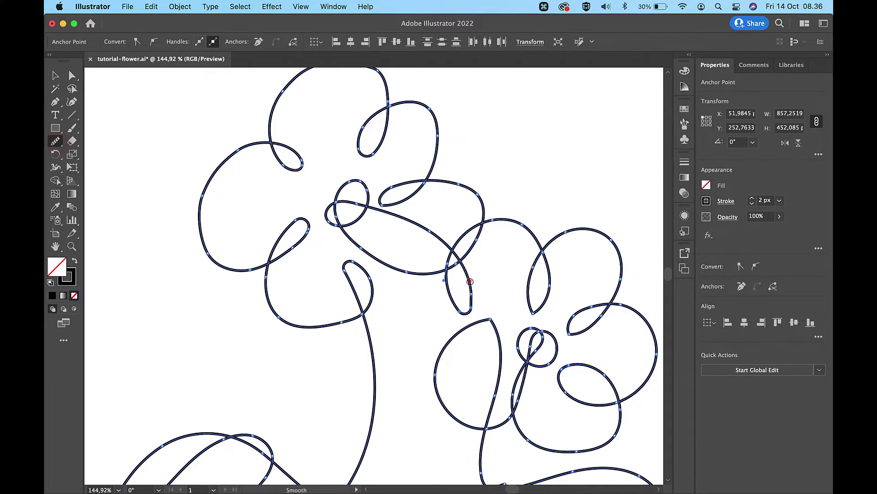
{"action": "left_click_drag", "start_coordinate": [470, 281], "coordinate": [467, 309]}
Step: Round the second flower's upper petal loop tip to about 7 px and its left petal tip to about 13 px, and deselect
{"action": "key", "text": "a"}
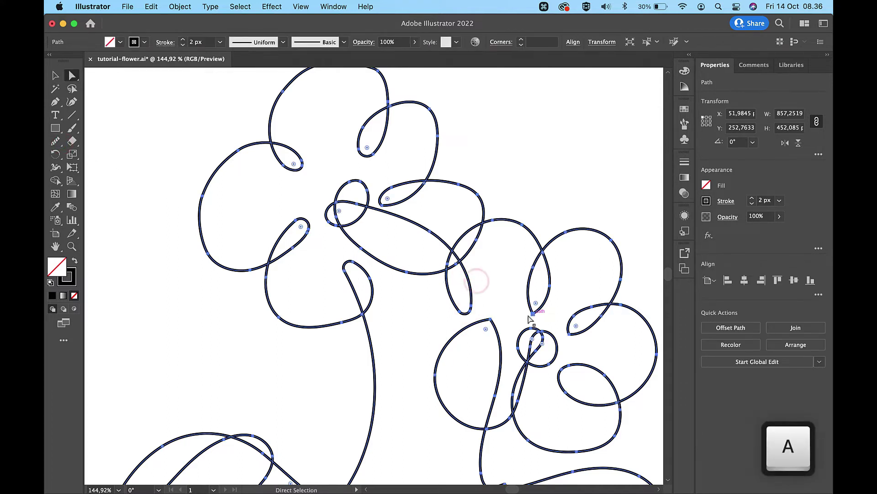
{"action": "left_click", "coordinate": [533, 313]}
{"action": "left_click_drag", "start_coordinate": [536, 305], "coordinate": [538, 305]}
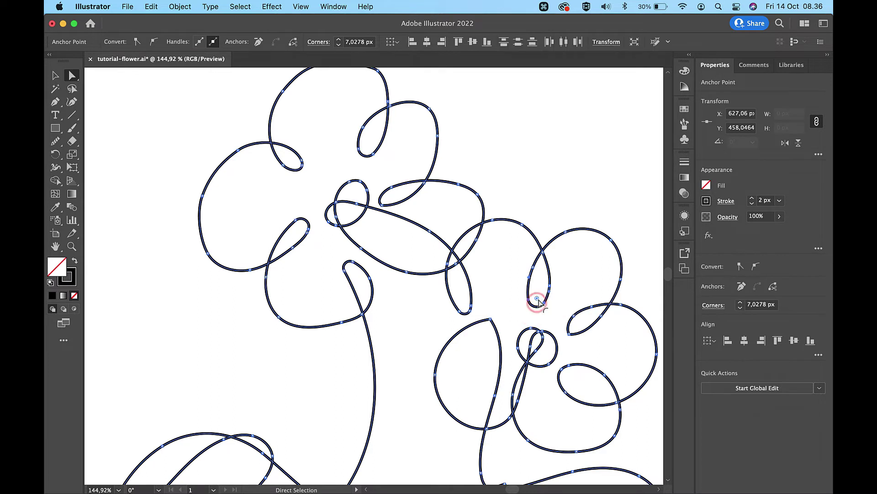
{"action": "left_click", "coordinate": [492, 320]}
{"action": "left_click_drag", "start_coordinate": [486, 328], "coordinate": [484, 336]}
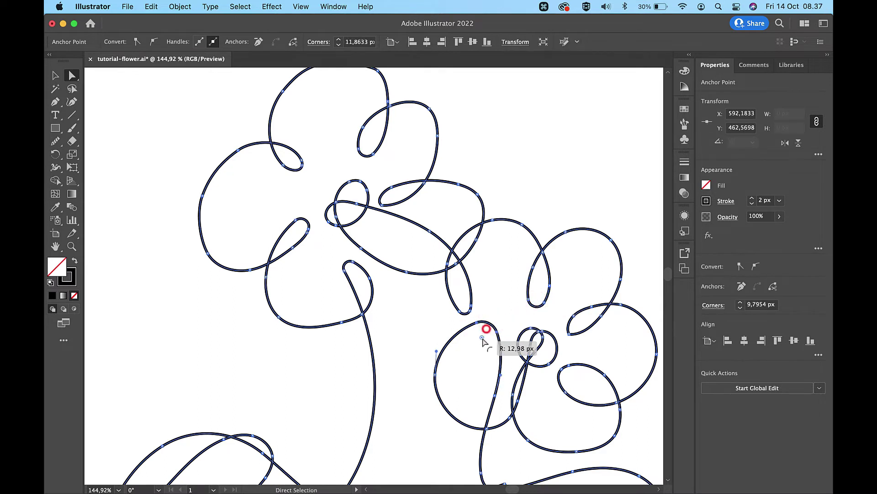
{"action": "scroll", "coordinate": [484, 337], "scroll_direction": "down", "scroll_amount": 3}
{"action": "scroll", "coordinate": [484, 336], "scroll_direction": "right", "scroll_amount": 5}
{"action": "key", "text": "v"}
{"action": "left_click", "coordinate": [588, 259]}
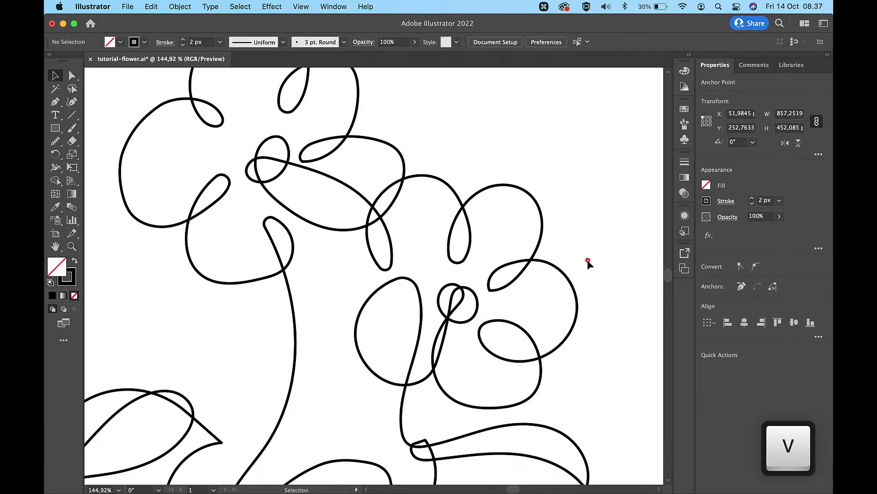
Step: Round the second flower's right petal loop tip to about 6 px, and smooth its lower-right petal loop
{"action": "key", "text": "a"}
{"action": "left_click", "coordinate": [496, 289]}
{"action": "left_click", "coordinate": [497, 282]}
{"action": "left_click", "coordinate": [314, 223]}
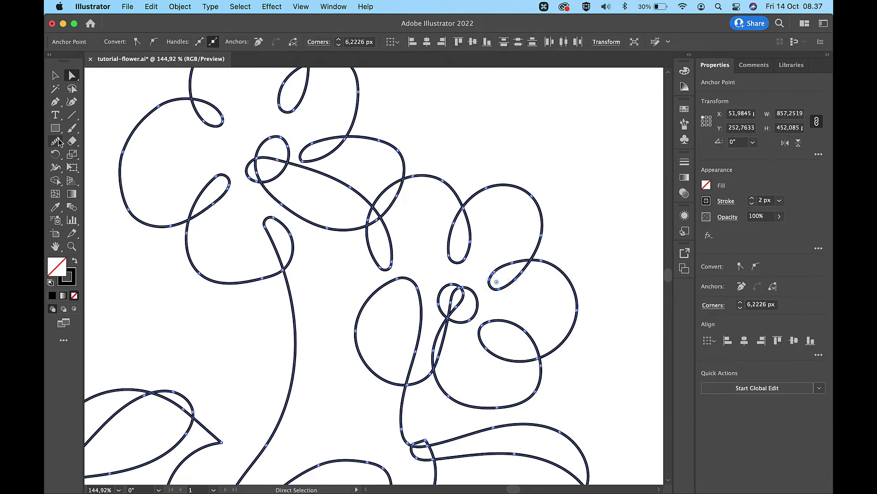
{"action": "key", "text": "v"}
{"action": "left_click", "coordinate": [500, 185]}
{"action": "key", "text": "b"}
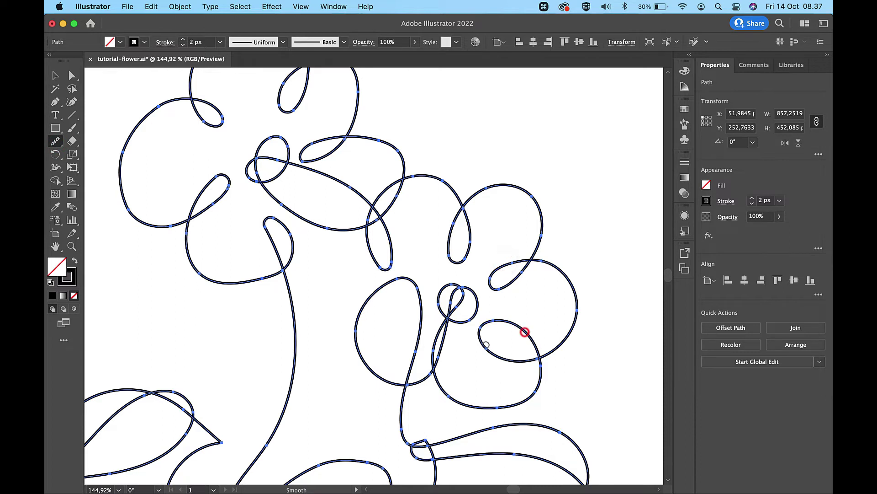
Step: Round the sharp corner at the top of the line beside the second stem's leaf base to about 12.5 px
{"action": "scroll", "coordinate": [448, 346], "scroll_direction": "down", "scroll_amount": 5}
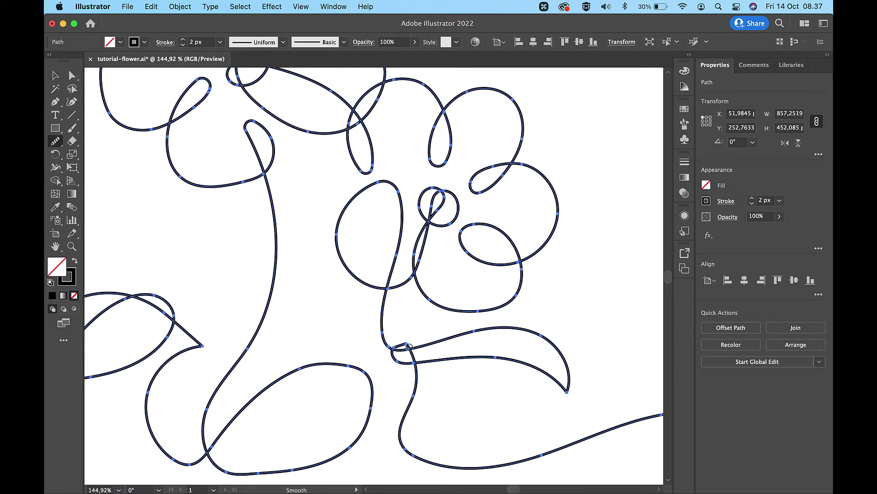
{"action": "key", "text": "a"}
{"action": "left_click", "coordinate": [407, 345]}
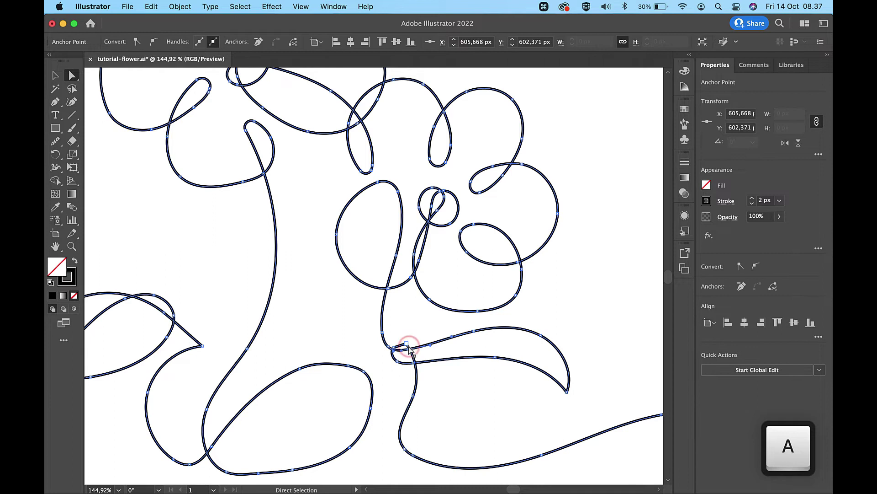
{"action": "scroll", "coordinate": [409, 348], "scroll_direction": "up", "scroll_amount": 5}
{"action": "left_click", "coordinate": [408, 348]}
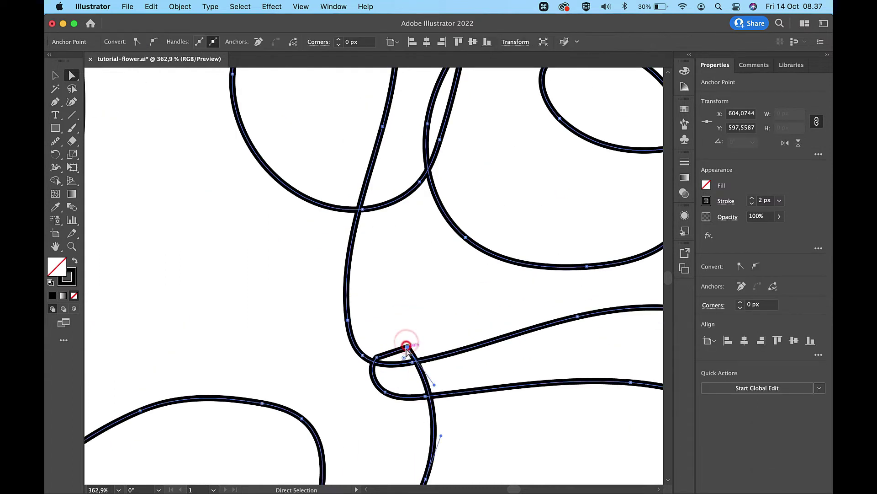
{"action": "left_click_drag", "start_coordinate": [405, 355], "coordinate": [379, 424]}
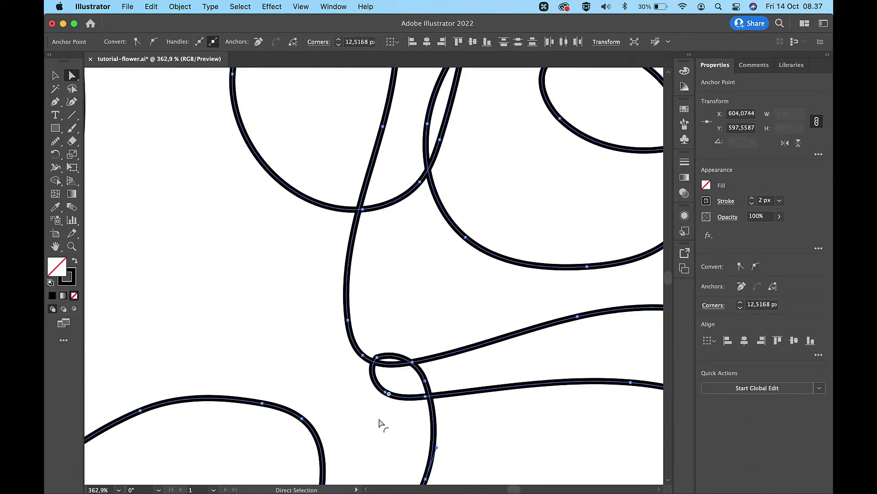
Step: Smooth the small loop where the second stem meets its leaf, including the start of the leaf's lower edge
{"action": "left_click", "coordinate": [54, 144]}
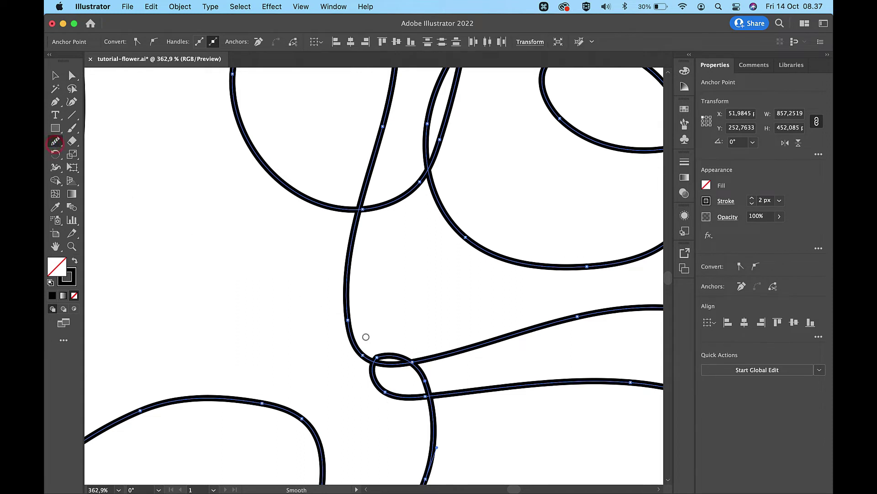
{"action": "left_click_drag", "start_coordinate": [400, 357], "coordinate": [365, 370]}
{"action": "left_click", "coordinate": [424, 387]}
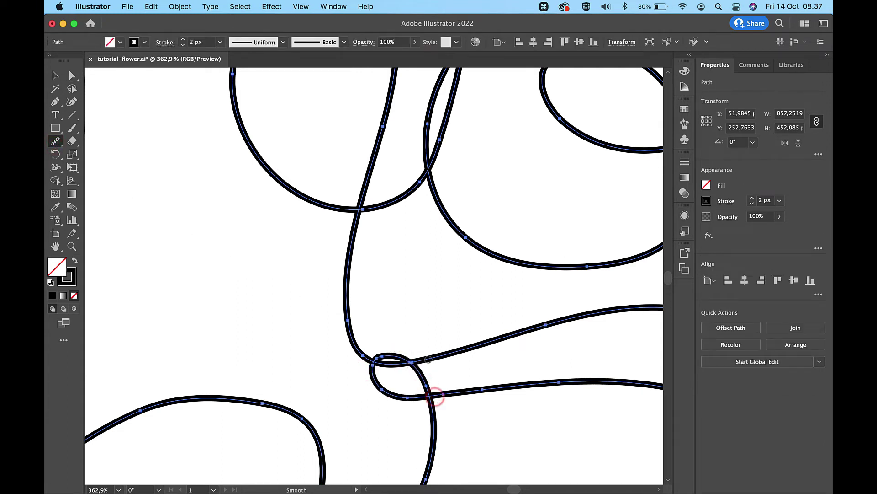
{"action": "scroll", "coordinate": [428, 360], "scroll_direction": "down", "scroll_amount": 5}
{"action": "left_click", "coordinate": [412, 355]}
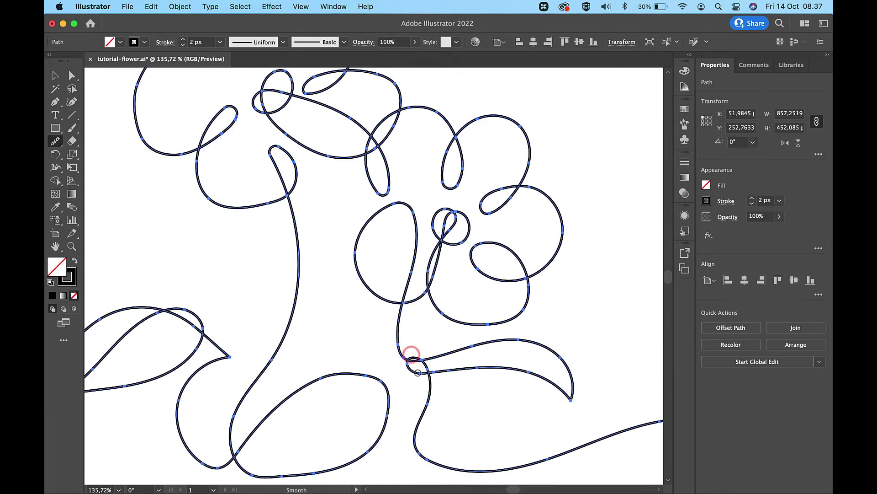
{"action": "left_click", "coordinate": [446, 370]}
Step: Smooth the right ground line and the bend below the second stem with the Smooth tool, and deselect the path
{"action": "scroll", "coordinate": [548, 393], "scroll_direction": "down", "scroll_amount": 3}
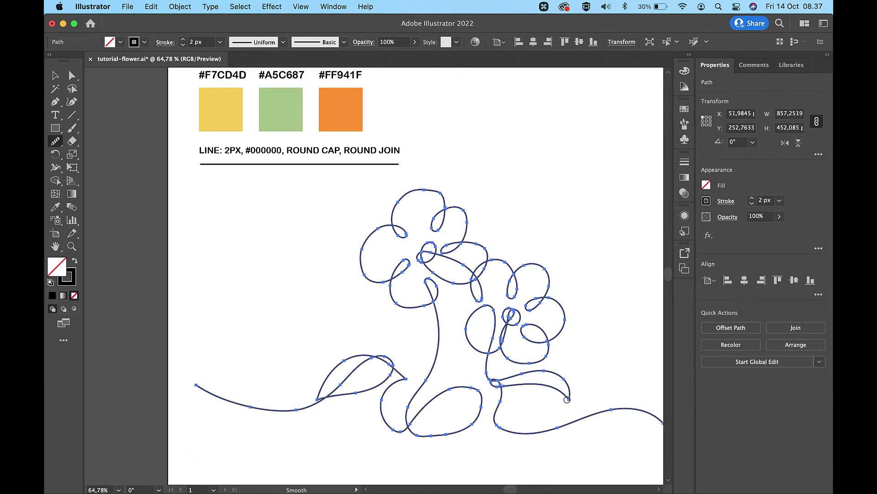
{"action": "left_click_drag", "start_coordinate": [515, 424], "coordinate": [505, 420]}
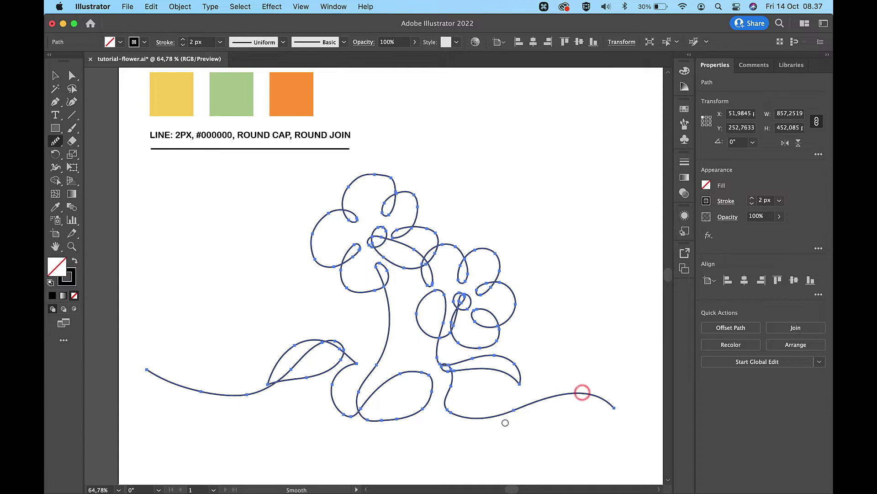
{"action": "mouse_move", "coordinate": [449, 398]}
{"action": "left_mouse_down"}
{"action": "mouse_move", "coordinate": [473, 416]}
{"action": "mouse_move", "coordinate": [424, 379]}
{"action": "mouse_move", "coordinate": [427, 403]}
{"action": "left_mouse_up"}
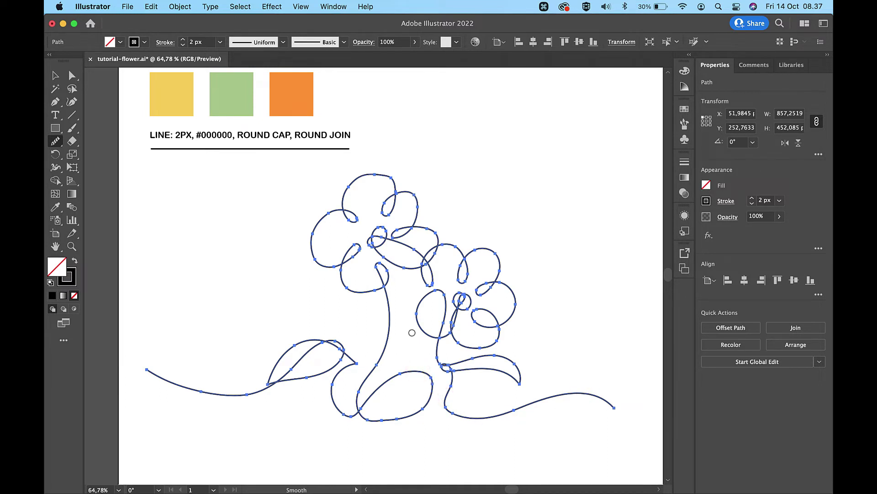
{"action": "key", "text": "v"}
{"action": "left_click", "coordinate": [553, 222]}
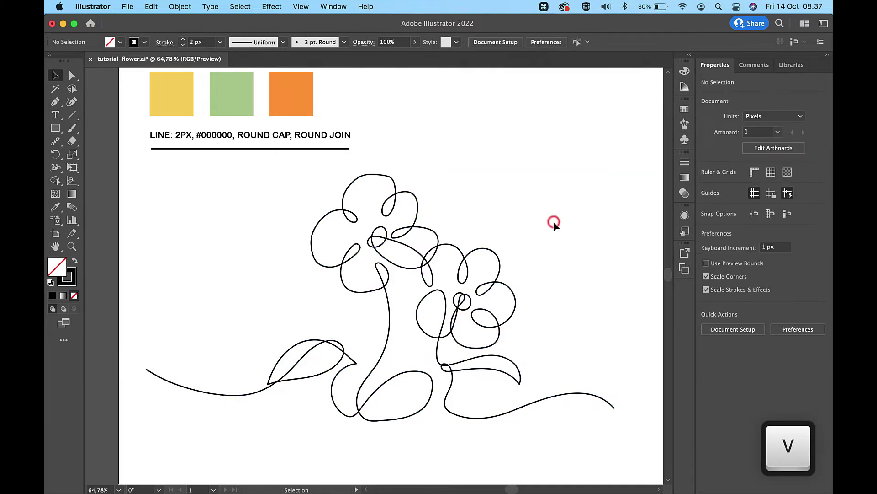
Step: Smooth the first flower's top petal to remove its flattened upper edge, and deselect the path
{"action": "left_click", "coordinate": [387, 174]}
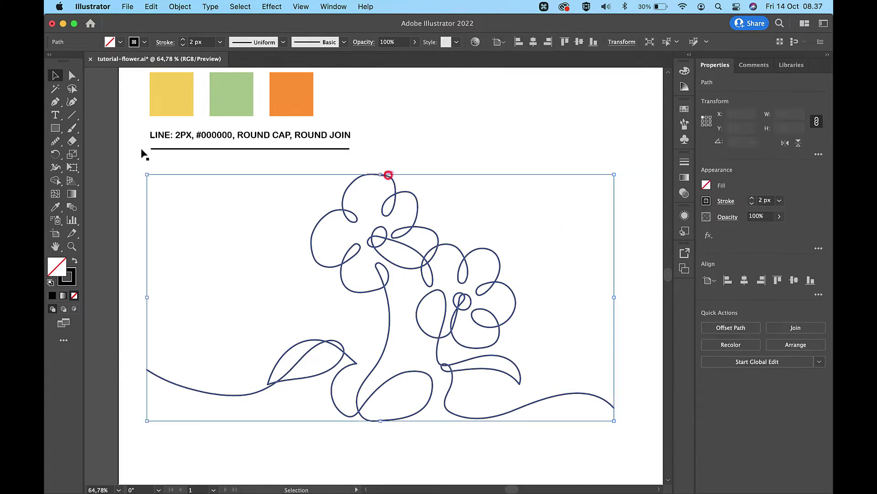
{"action": "left_click", "coordinate": [55, 141]}
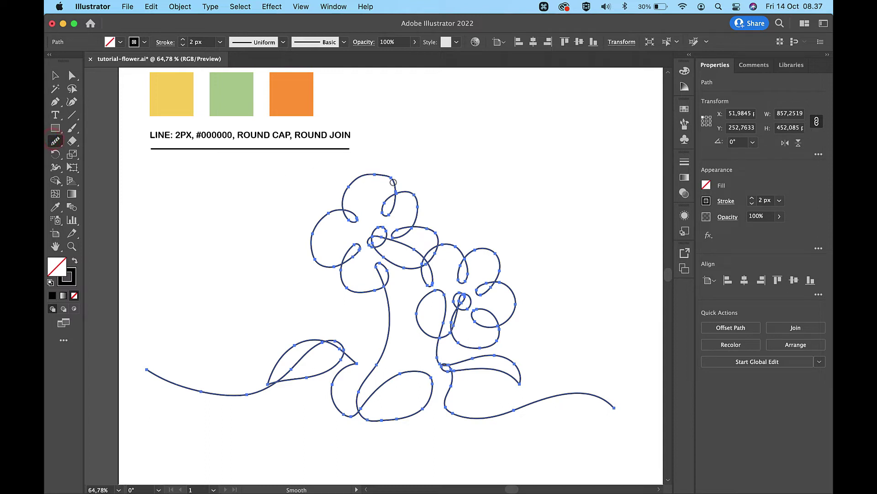
{"action": "mouse_move", "coordinate": [372, 177]}
{"action": "left_mouse_down"}
{"action": "mouse_move", "coordinate": [398, 195]}
{"action": "mouse_move", "coordinate": [390, 181]}
{"action": "mouse_move", "coordinate": [360, 171]}
{"action": "left_mouse_up"}
{"action": "key", "text": "v"}
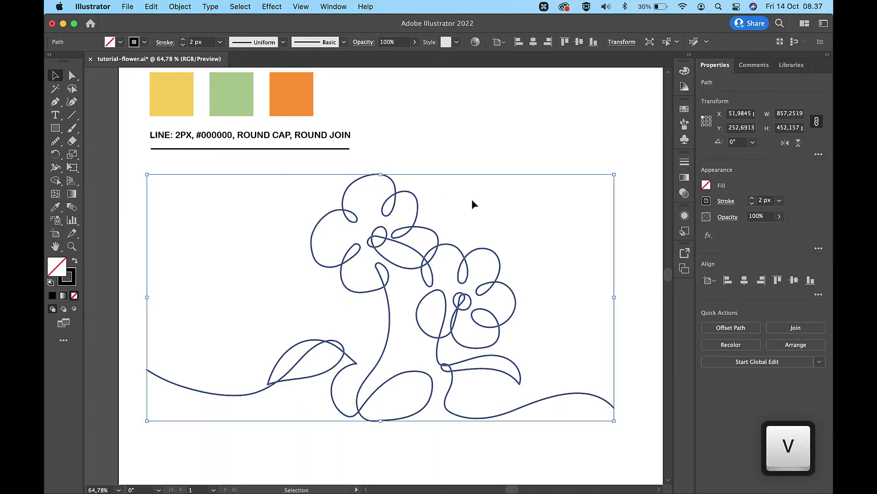
{"action": "left_click", "coordinate": [473, 200]}
Step: Fit the artboard in view and move the whole flower line drawing down by about 46 px
{"action": "key", "text": "super+0"}
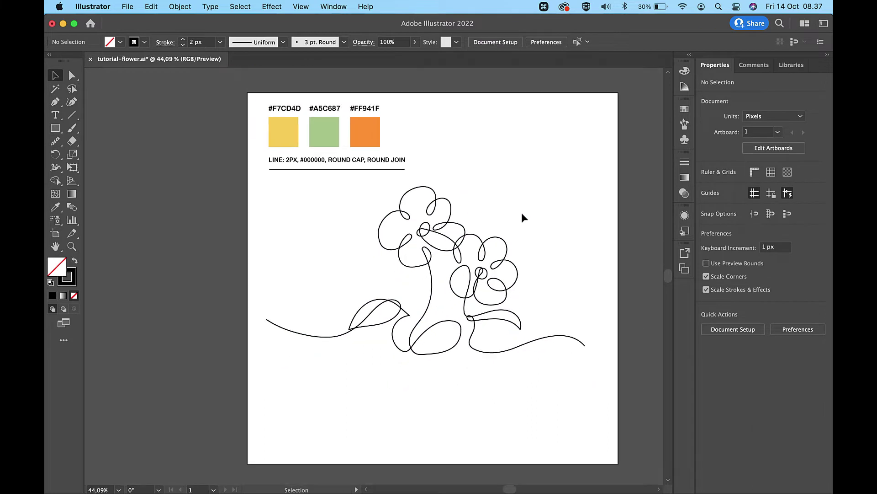
{"action": "left_click_drag", "start_coordinate": [537, 202], "coordinate": [382, 350]}
{"action": "left_click_drag", "start_coordinate": [445, 223], "coordinate": [446, 249]}
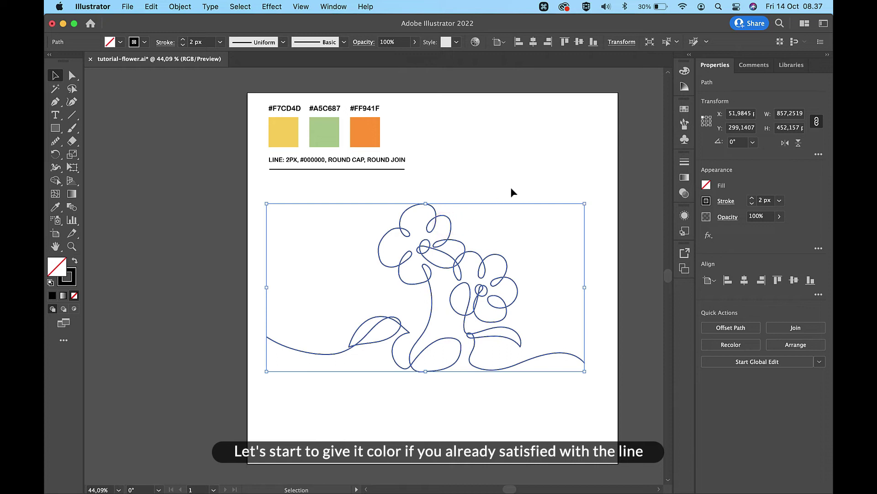
Step: Paint a freehand outline loosely around the left leaf with the Paintbrush, slightly offset from its line, about 122 by 111 px
{"action": "left_click", "coordinate": [522, 178]}
{"action": "scroll", "coordinate": [369, 297], "scroll_direction": "up", "scroll_amount": 3}
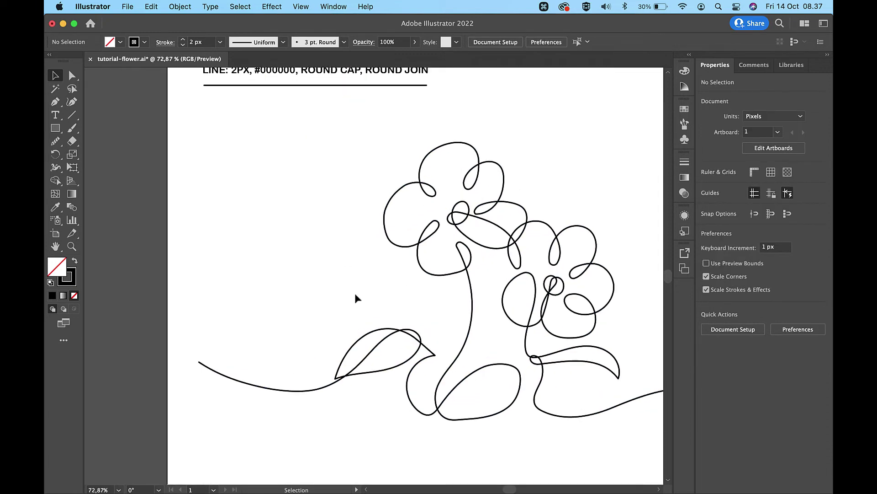
{"action": "left_click", "coordinate": [72, 128]}
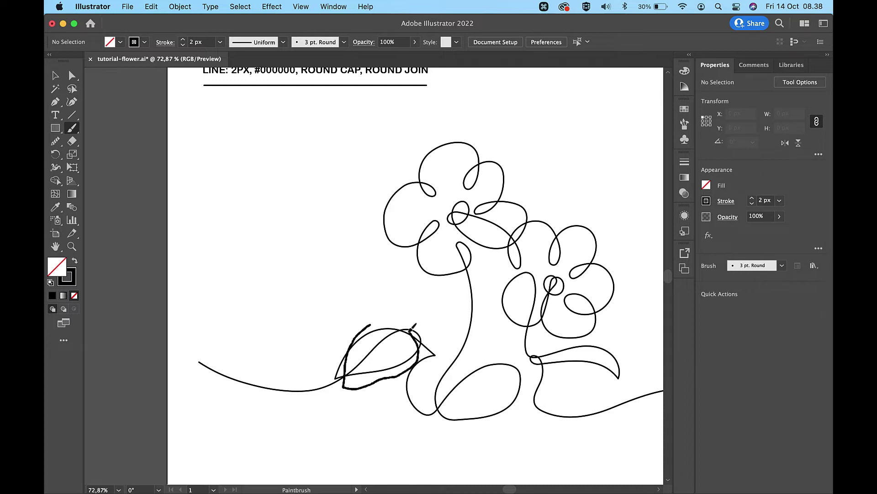
{"action": "left_click_drag", "start_coordinate": [397, 319], "coordinate": [383, 320]}
Step: Join the two open ends at the top of the left leaf's painted outline and round the joined corners to about 42.9 px
{"action": "scroll", "coordinate": [379, 320], "scroll_direction": "up", "scroll_amount": 3}
{"action": "key", "text": "a"}
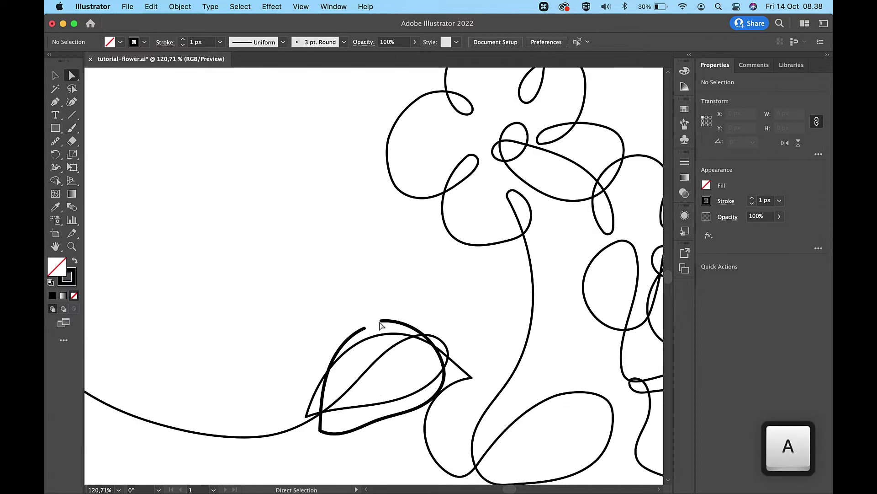
{"action": "left_click", "coordinate": [380, 321], "text": "shift"}
{"action": "left_click", "coordinate": [368, 327], "text": "shift"}
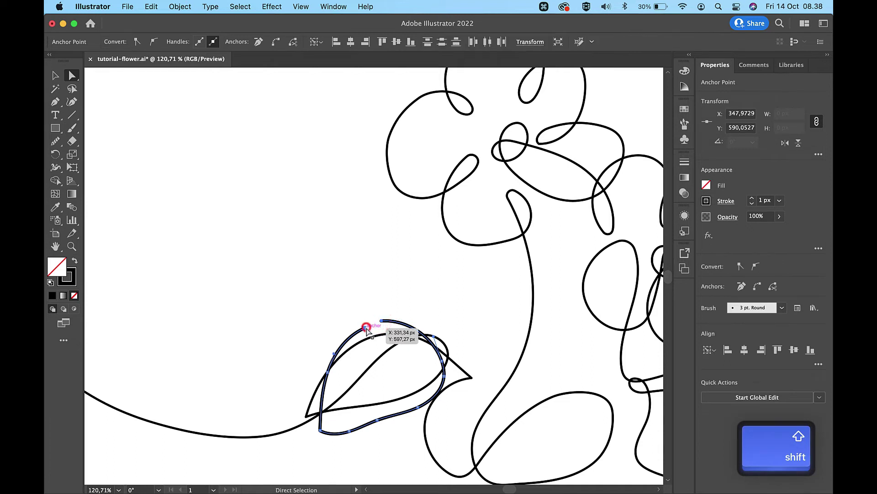
{"action": "key", "text": "super+j"}
{"action": "left_click_drag", "start_coordinate": [368, 330], "coordinate": [394, 361]}
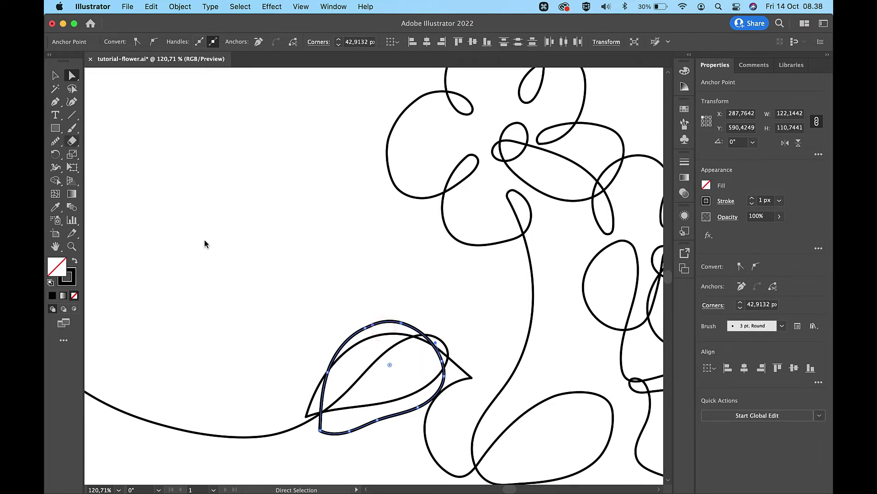
Step: Smooth the upper-left and lower edges of the left leaf's painted outline with the Smooth tool
{"action": "left_click", "coordinate": [57, 142]}
{"action": "mouse_move", "coordinate": [352, 332]}
{"action": "left_mouse_down"}
{"action": "mouse_move", "coordinate": [417, 327]}
{"action": "mouse_move", "coordinate": [346, 335]}
{"action": "mouse_move", "coordinate": [331, 363]}
{"action": "left_mouse_up"}
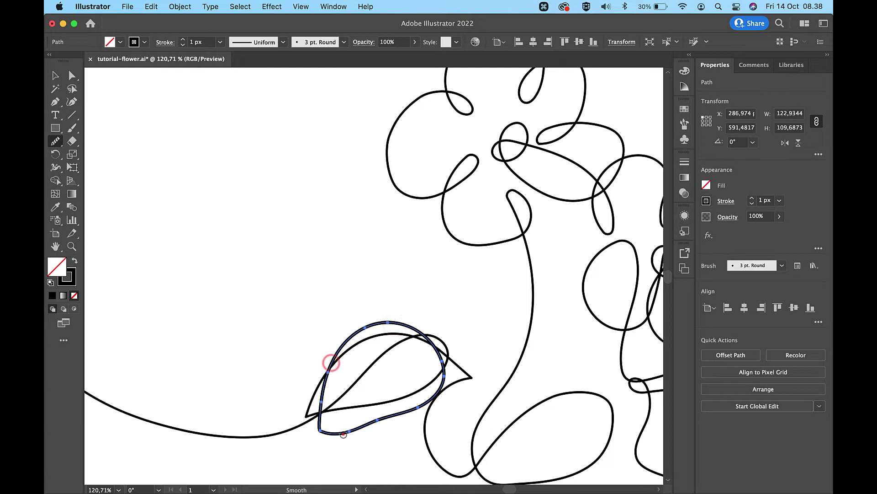
{"action": "mouse_move", "coordinate": [343, 431]}
{"action": "left_mouse_down"}
{"action": "mouse_move", "coordinate": [426, 410]}
{"action": "mouse_move", "coordinate": [335, 437]}
{"action": "mouse_move", "coordinate": [444, 419]}
{"action": "left_mouse_up"}
Step: Adjust the anchor and handle at the painted leaf outline's lower-left tip to form a clean point with a straighter lower edge
{"action": "key", "text": "a"}
{"action": "left_click", "coordinate": [317, 429]}
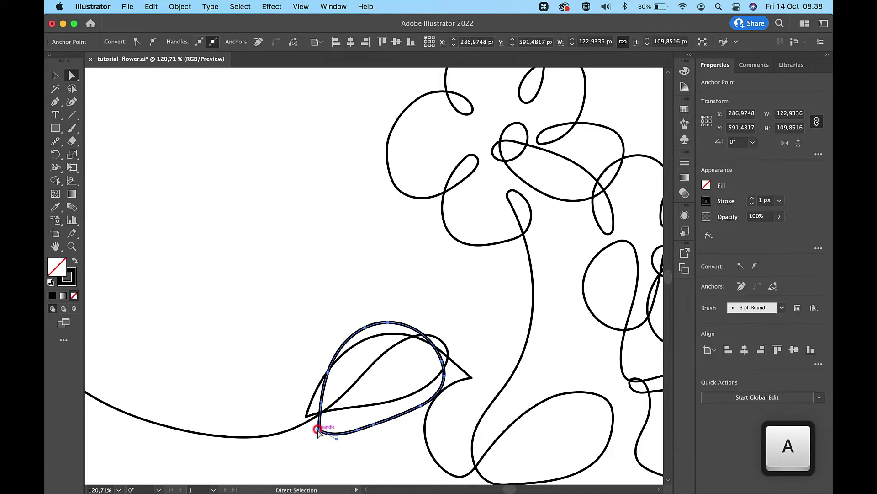
{"action": "scroll", "coordinate": [318, 429], "scroll_direction": "up", "scroll_amount": 5}
{"action": "left_click", "coordinate": [318, 442]}
{"action": "left_click_drag", "start_coordinate": [355, 461], "coordinate": [359, 443]}
{"action": "scroll", "coordinate": [359, 445], "scroll_direction": "down", "scroll_amount": 8}
{"action": "key", "text": "v"}
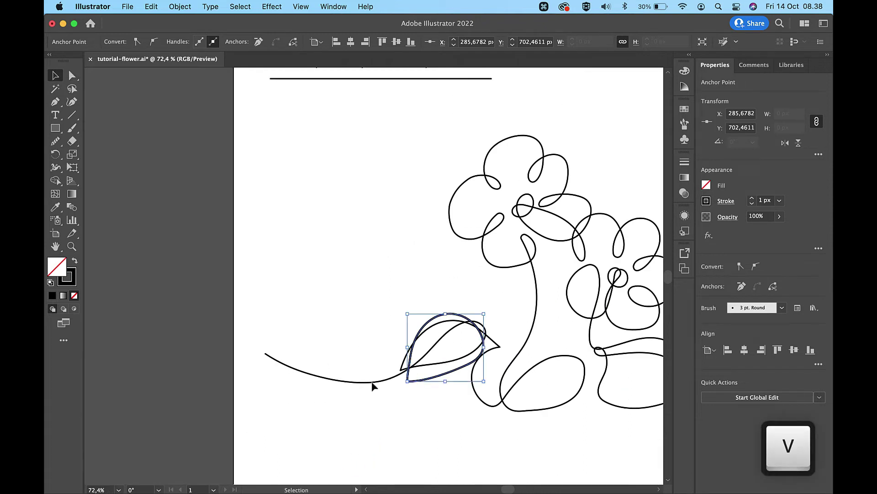
Step: Fill the left leaf's painted outline with the green #A5C687 swatch using the Eyedropper, and deselect it
{"action": "scroll", "coordinate": [418, 171], "scroll_direction": "up", "scroll_amount": 5}
{"action": "scroll", "coordinate": [418, 171], "scroll_direction": "right", "scroll_amount": 3}
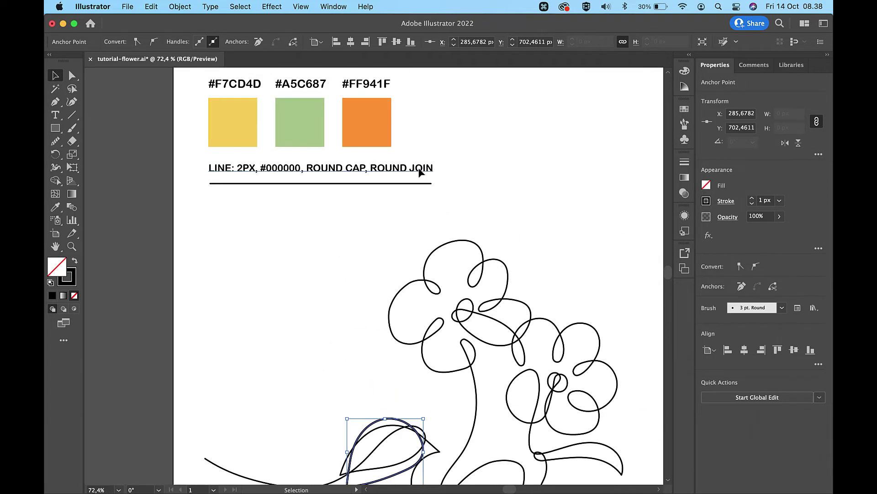
{"action": "key", "text": "i"}
{"action": "left_click", "coordinate": [304, 123]}
{"action": "scroll", "coordinate": [313, 198], "scroll_direction": "down", "scroll_amount": 4}
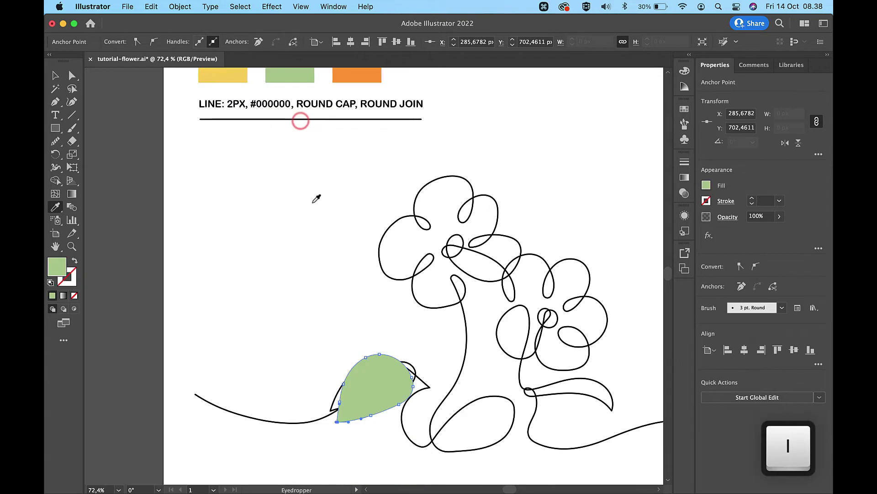
{"action": "key", "text": "v"}
{"action": "left_click", "coordinate": [320, 258]}
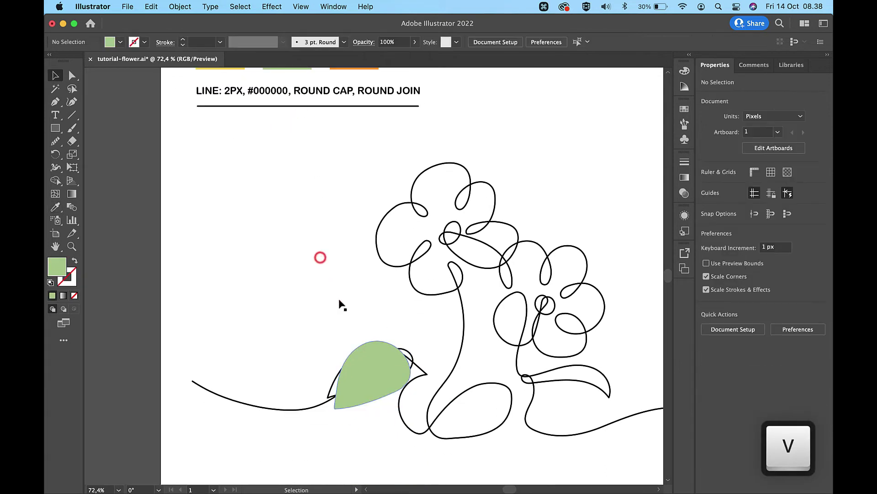
Step: Send the green left leaf shape behind the line drawing, move it slightly upward, and deselect it
{"action": "left_click", "coordinate": [372, 368]}
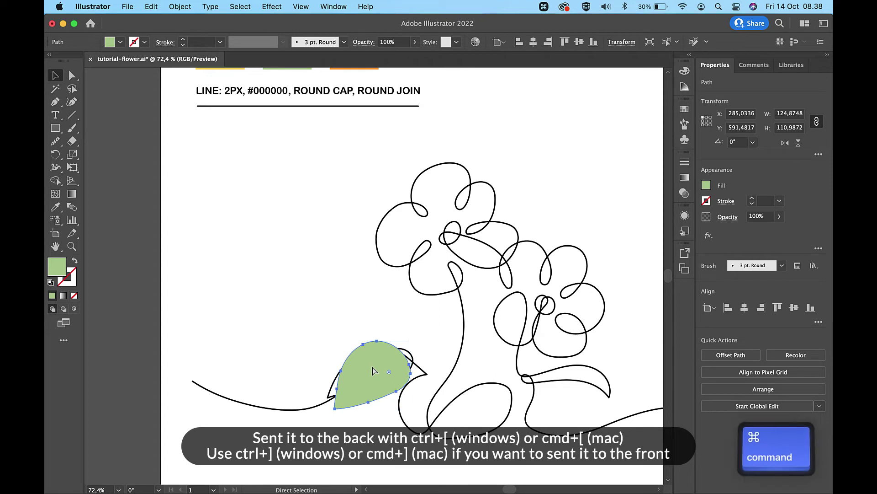
{"action": "key", "text": "super+bracketleft"}
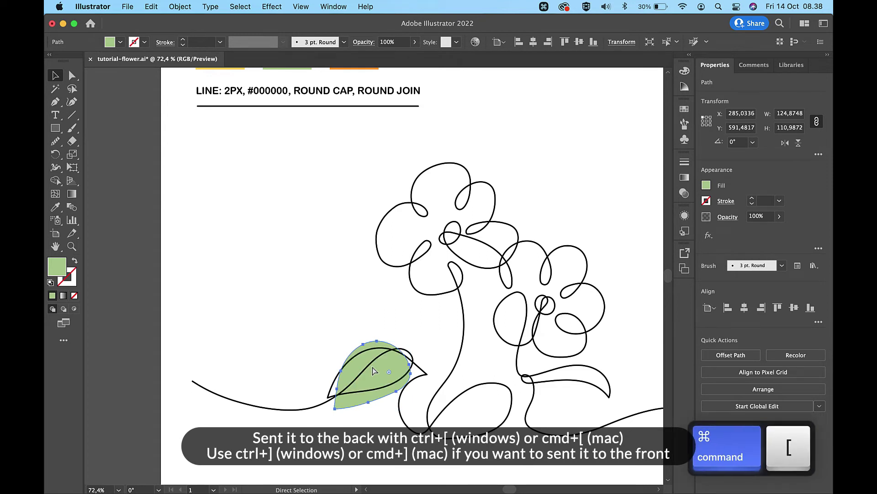
{"action": "left_click_drag", "start_coordinate": [355, 400], "coordinate": [353, 396]}
{"action": "left_click", "coordinate": [321, 257]}
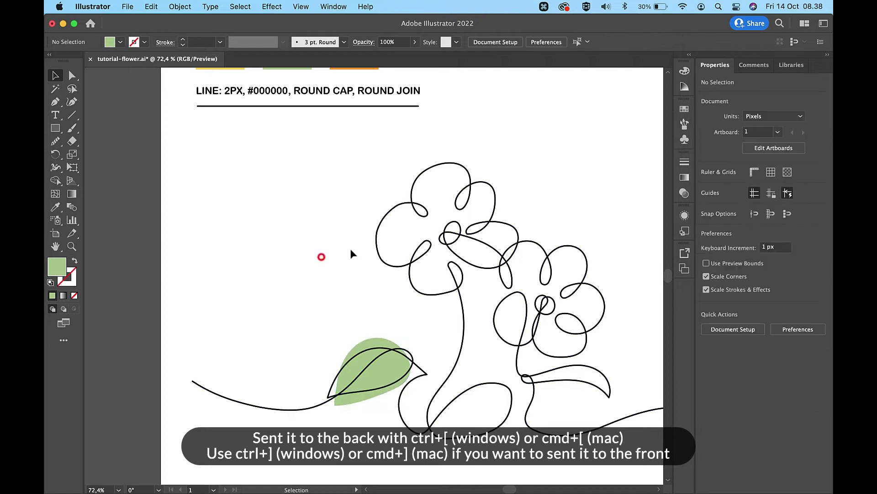
Step: Paint a freehand outline around the narrow leaf on the second stem with the Paintbrush, about 137 by 57 px
{"action": "scroll", "coordinate": [529, 207], "scroll_direction": "down", "scroll_amount": 5}
{"action": "scroll", "coordinate": [529, 207], "scroll_direction": "up", "scroll_amount": 4}
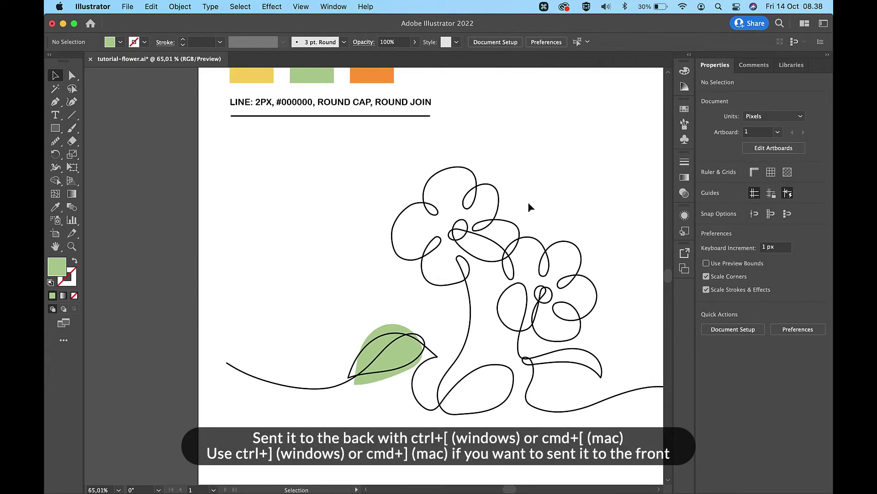
{"action": "left_click", "coordinate": [73, 129]}
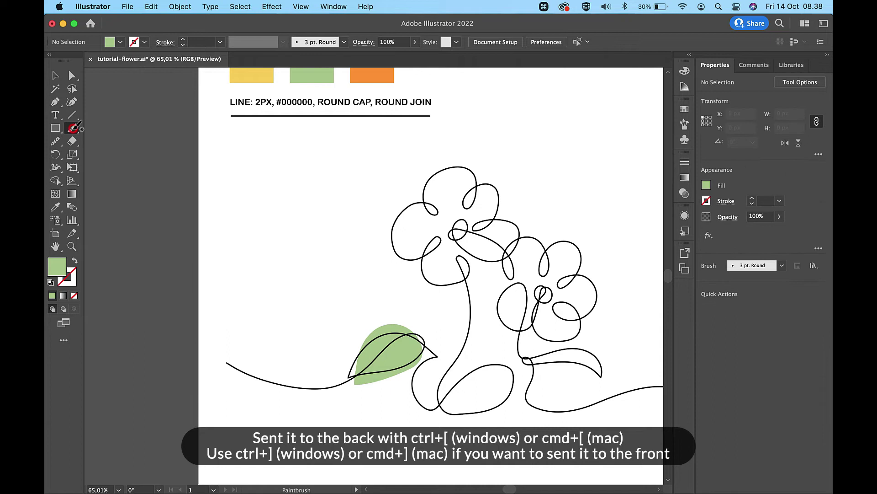
{"action": "scroll", "coordinate": [86, 131], "scroll_direction": "down", "scroll_amount": 2}
{"action": "scroll", "coordinate": [86, 131], "scroll_direction": "right", "scroll_amount": 2}
{"action": "scroll", "coordinate": [498, 315], "scroll_direction": "up", "scroll_amount": 3}
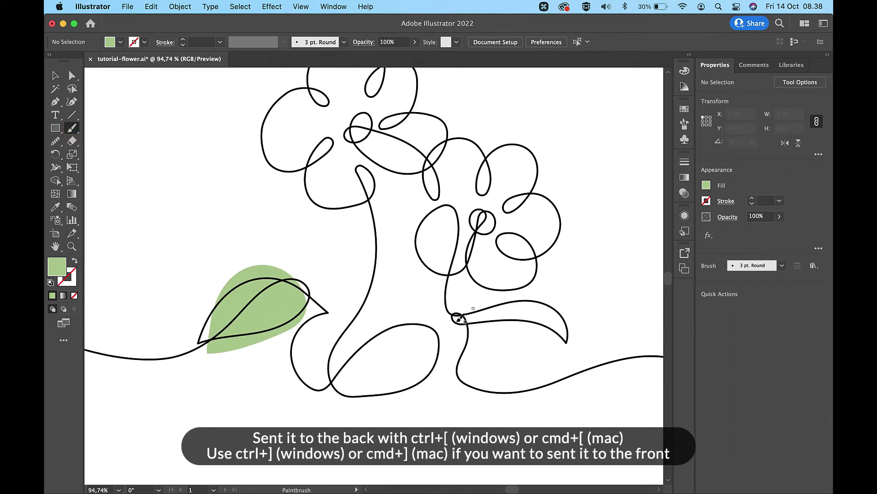
{"action": "left_click_drag", "start_coordinate": [459, 318], "coordinate": [458, 319]}
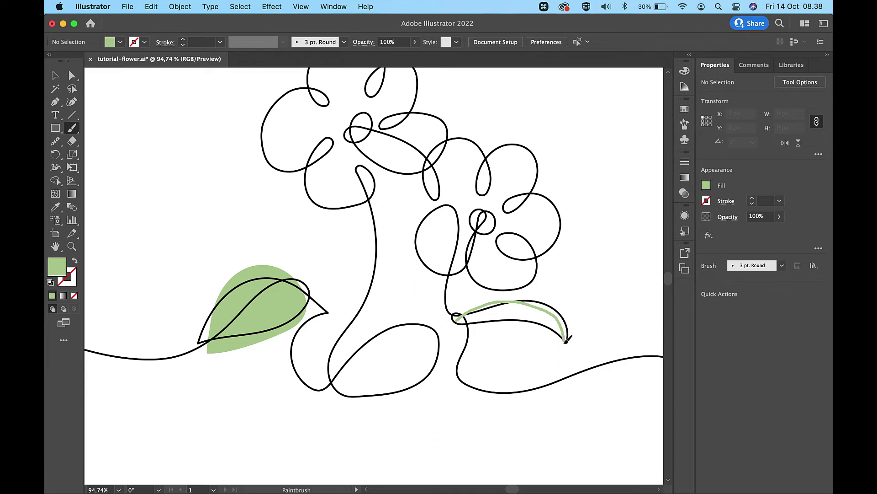
{"action": "left_click_drag", "start_coordinate": [471, 325], "coordinate": [457, 323]}
Step: Join the two open ends of the narrow leaf's painted outline near the stem and round the closing corner
{"action": "key", "text": "a"}
{"action": "left_click", "coordinate": [457, 321]}
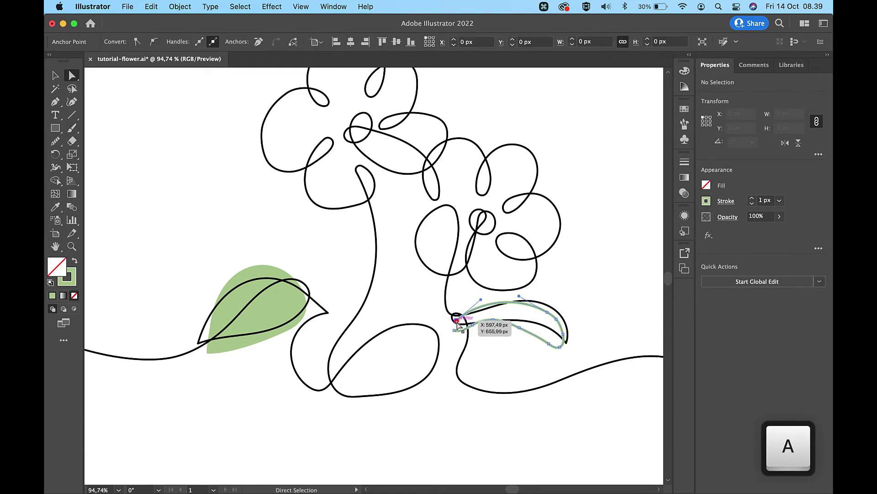
{"action": "left_click", "coordinate": [455, 330], "text": "shift"}
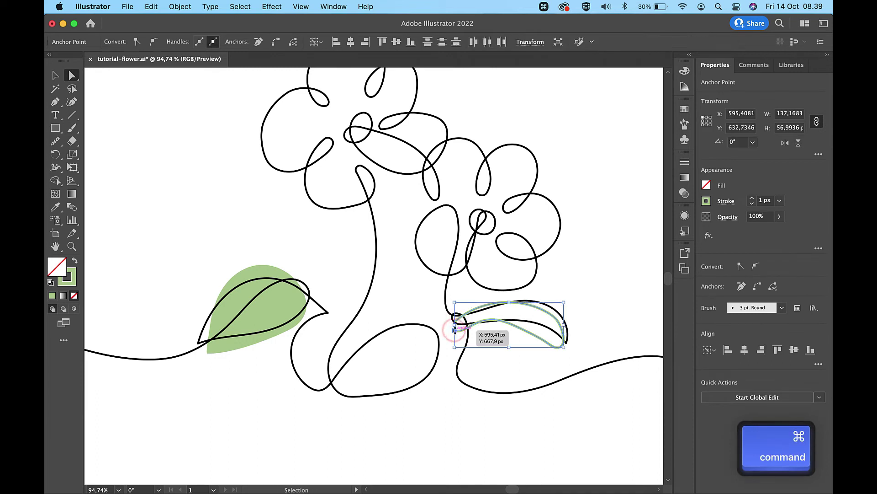
{"action": "key", "text": "super+j"}
{"action": "left_click", "coordinate": [461, 326]}
{"action": "key", "text": "v"}
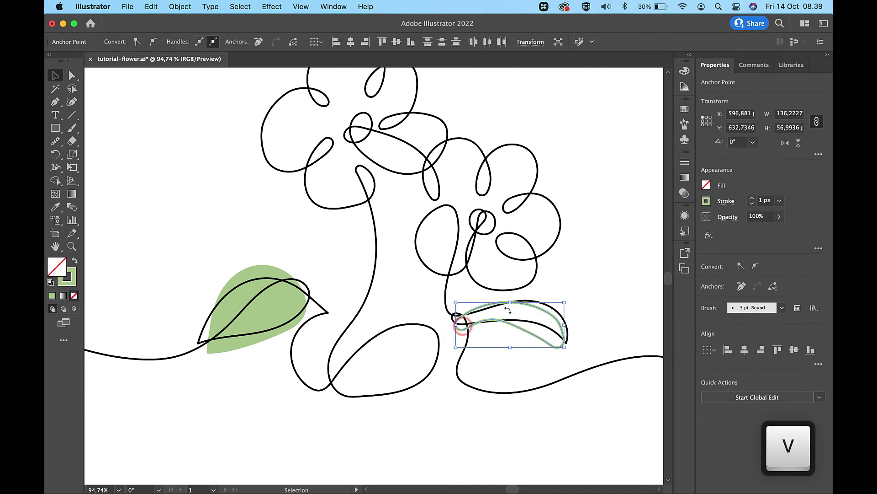
Step: Fill the narrow leaf shape with the left leaf's green, send it behind the line drawing, and deselect it
{"action": "key", "text": "i"}
{"action": "left_click", "coordinate": [267, 272]}
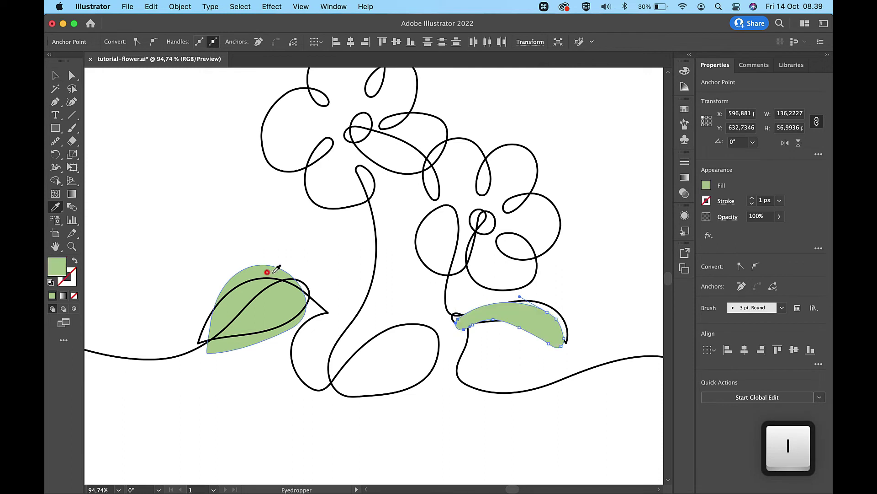
{"action": "key", "text": "v"}
{"action": "key", "text": "super+bracketleft"}
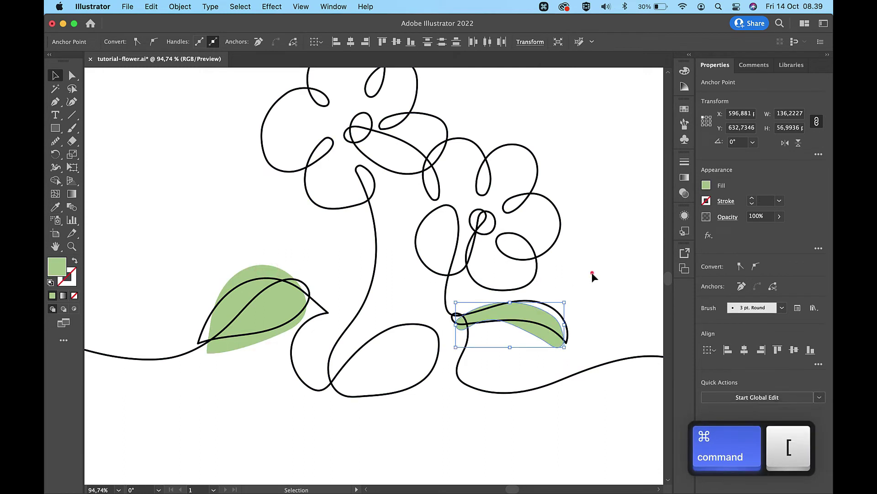
{"action": "left_click", "coordinate": [591, 273]}
Step: Paint a freehand outline around all the first flower's petals with the Paintbrush, about 224 by 219 px
{"action": "scroll", "coordinate": [591, 274], "scroll_direction": "down", "scroll_amount": 3}
{"action": "scroll", "coordinate": [525, 224], "scroll_direction": "up", "scroll_amount": 5}
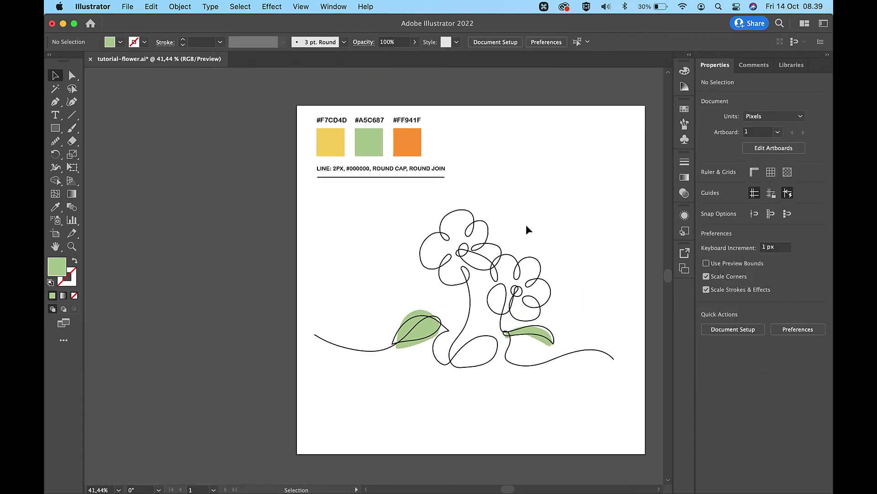
{"action": "left_click", "coordinate": [71, 129]}
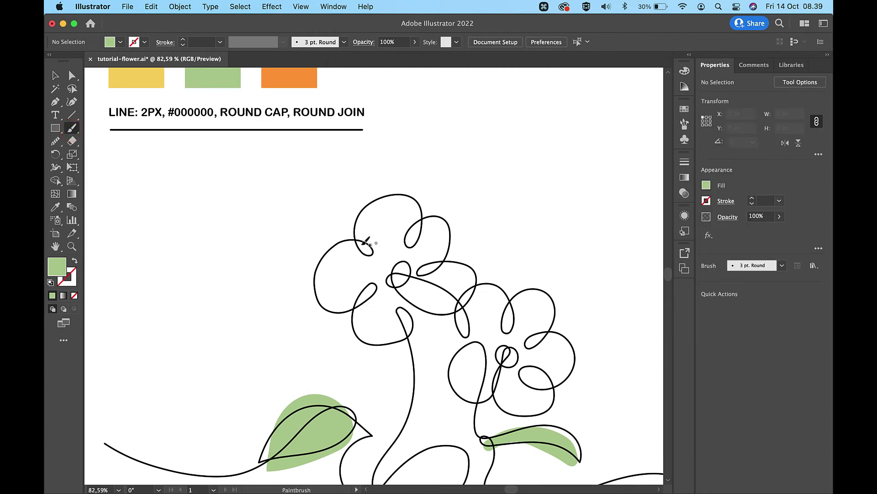
{"action": "mouse_move", "coordinate": [362, 244]}
{"action": "left_mouse_down"}
{"action": "mouse_move", "coordinate": [352, 214]}
{"action": "mouse_move", "coordinate": [368, 197]}
{"action": "left_mouse_up"}
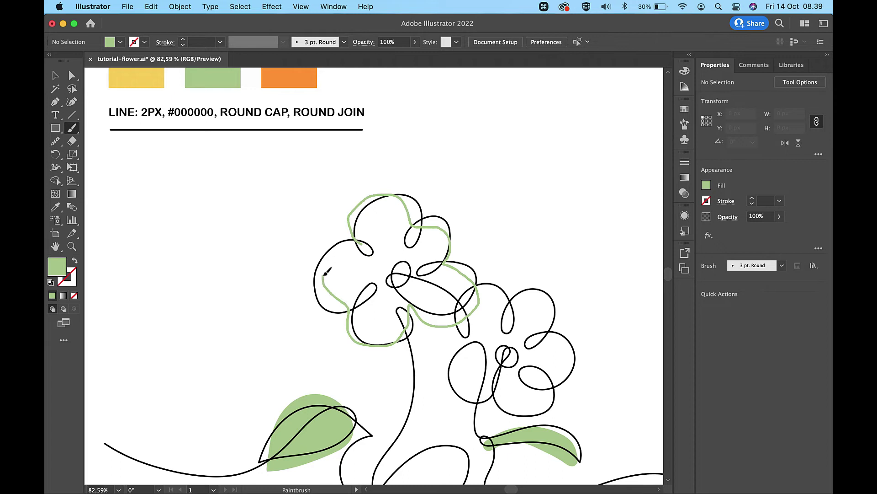
{"action": "mouse_move", "coordinate": [349, 248]}
{"action": "left_mouse_down"}
{"action": "mouse_move", "coordinate": [362, 243]}
{"action": "mouse_move", "coordinate": [353, 250]}
{"action": "left_mouse_up"}
Step: Nudge the end point of the first flower's painted outline to the right and join its two open ends
{"action": "key", "text": "a"}
{"action": "left_click", "coordinate": [363, 245]}
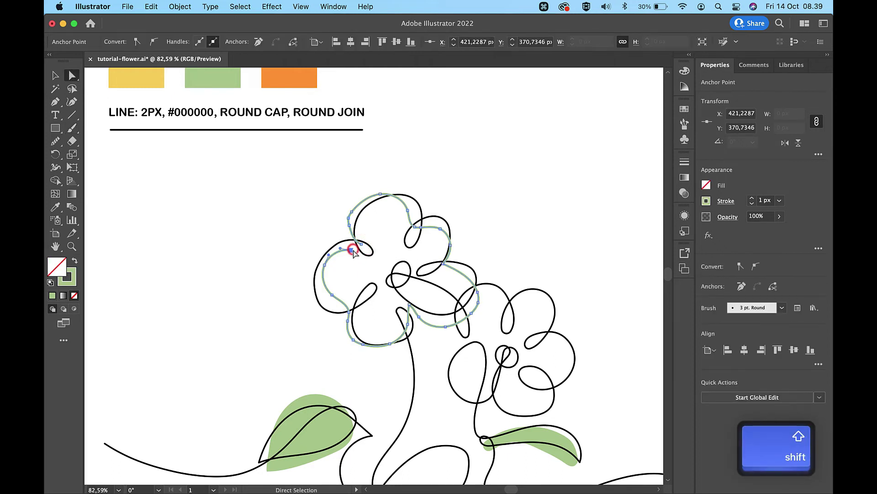
{"action": "key", "text": "shift+Right"}
{"action": "scroll", "coordinate": [354, 250], "scroll_direction": "up", "scroll_amount": 5}
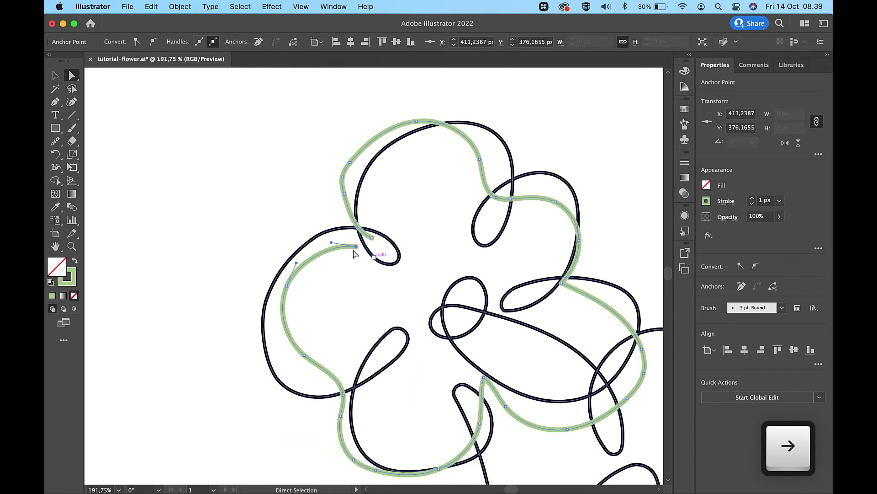
{"action": "key", "text": "shift"}
{"action": "left_click", "coordinate": [374, 242], "text": "shift"}
{"action": "key", "text": "super+j"}
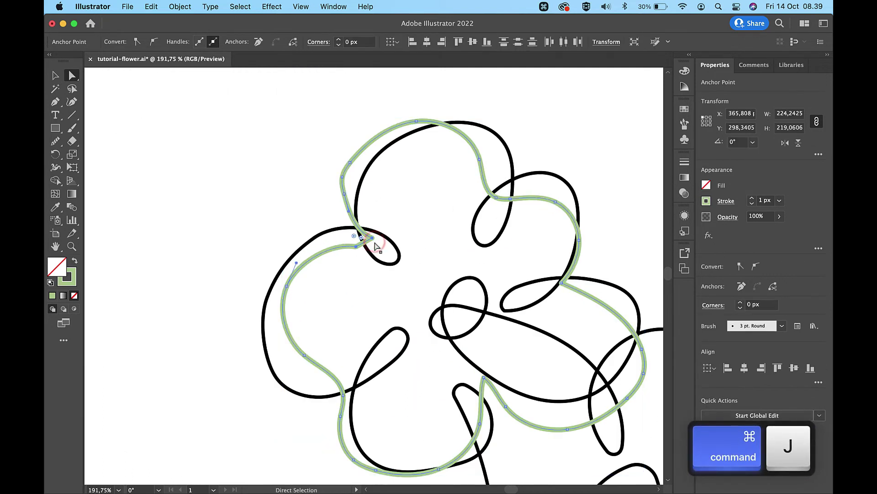
{"action": "key", "text": "v"}
Step: Smooth the top and left petals of the first flower's painted outline with the Smooth tool
{"action": "left_click", "coordinate": [55, 142]}
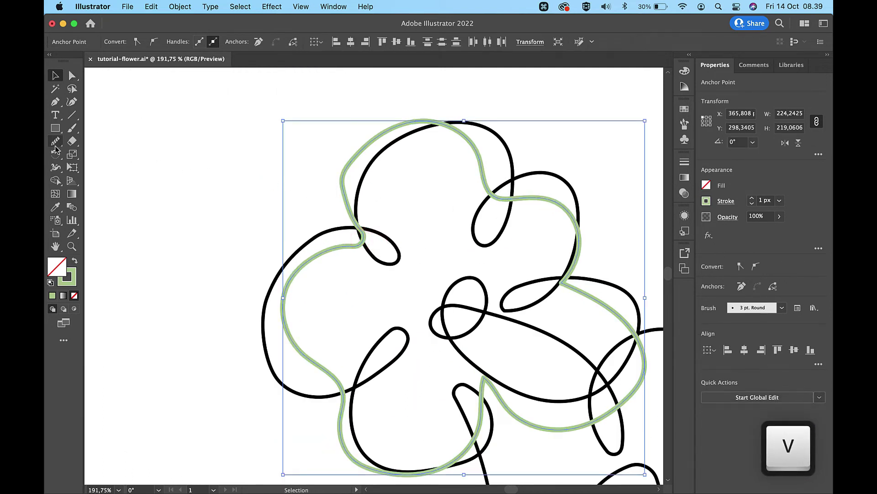
{"action": "left_click_drag", "start_coordinate": [356, 154], "coordinate": [347, 239]}
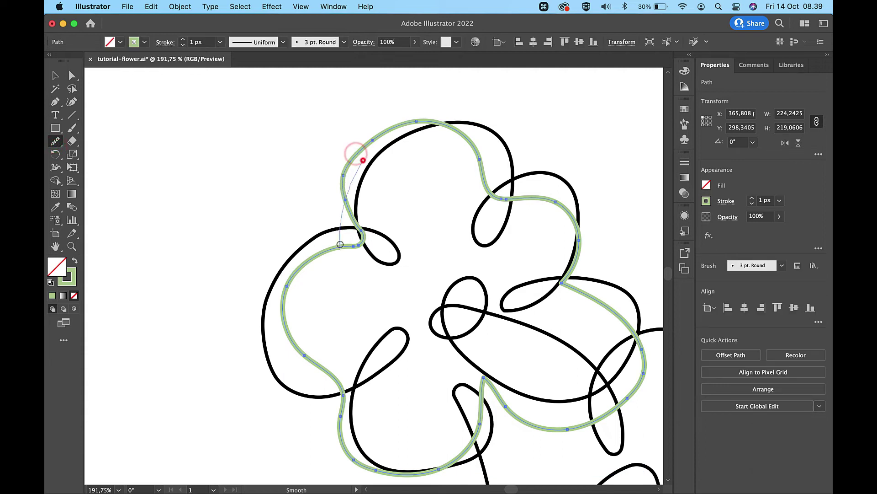
{"action": "left_click_drag", "start_coordinate": [304, 275], "coordinate": [296, 275]}
{"action": "left_click_drag", "start_coordinate": [325, 381], "coordinate": [325, 381]}
{"action": "scroll", "coordinate": [325, 381], "scroll_direction": "down", "scroll_amount": 5}
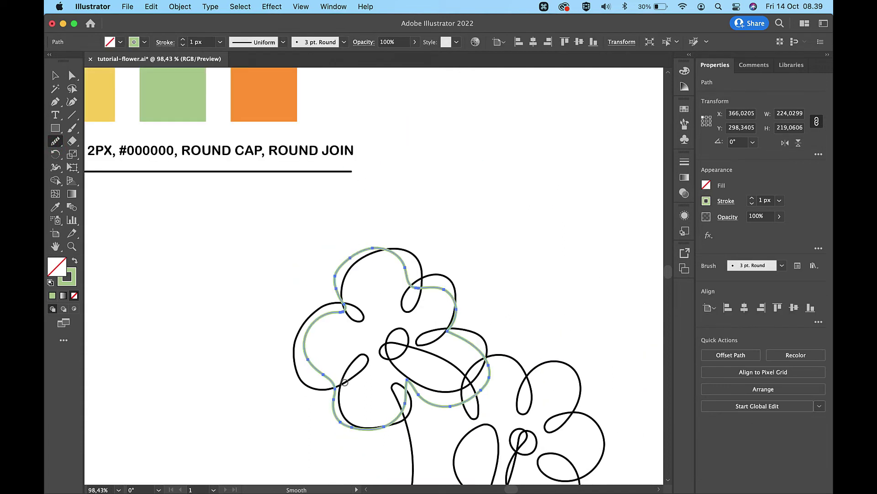
Step: Refine the notch between the bottom and lower-right petals of the first flower's painted outline, smooth the neighbouring curve, and deselect it
{"action": "key", "text": "a"}
{"action": "mouse_move", "coordinate": [408, 380]}
{"action": "left_mouse_down"}
{"action": "mouse_move", "coordinate": [410, 393]}
{"action": "mouse_move", "coordinate": [447, 419]}
{"action": "left_mouse_up"}
{"action": "scroll", "coordinate": [409, 386], "scroll_direction": "up", "scroll_amount": 5}
{"action": "left_click", "coordinate": [53, 143]}
{"action": "mouse_move", "coordinate": [548, 396]}
{"action": "left_mouse_down"}
{"action": "mouse_move", "coordinate": [558, 344]}
{"action": "mouse_move", "coordinate": [559, 360]}
{"action": "left_mouse_up"}
{"action": "key", "text": "v"}
{"action": "scroll", "coordinate": [549, 218], "scroll_direction": "down", "scroll_amount": 5}
{"action": "left_click", "coordinate": [560, 141]}
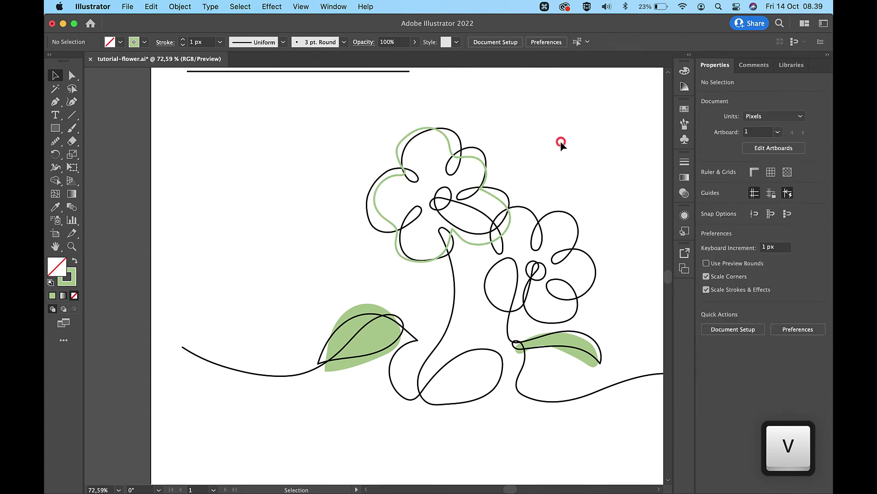
Step: Fill the first flower's painted outline with the yellow #F7CD4D swatch using the Eyedropper, and deselect it
{"action": "left_click", "coordinate": [478, 160]}
{"action": "scroll", "coordinate": [450, 153], "scroll_direction": "up", "scroll_amount": 3}
{"action": "key", "text": "i"}
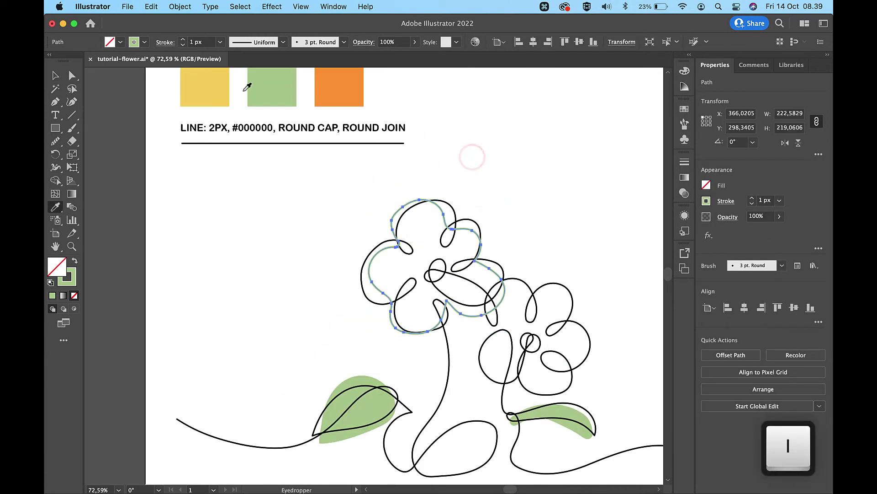
{"action": "left_click", "coordinate": [214, 82]}
{"action": "key", "text": "v"}
{"action": "left_click", "coordinate": [557, 242]}
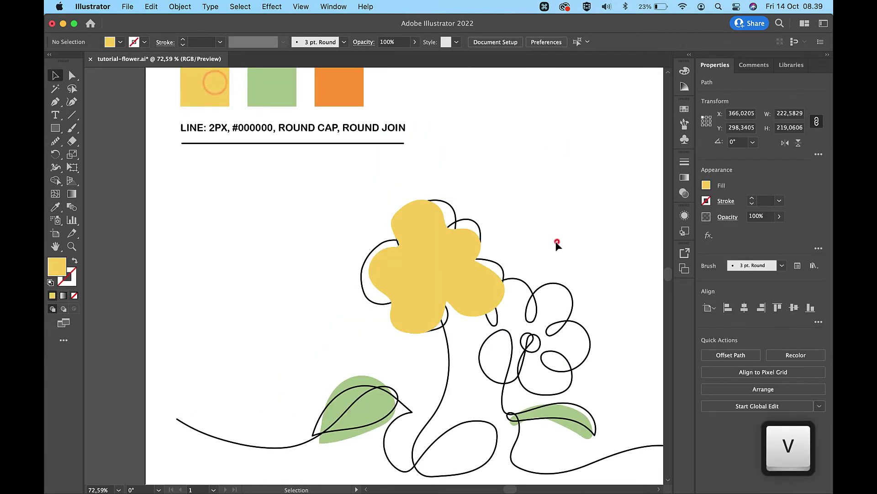
Step: Send the first flower's yellow shape behind the black line, enlarge it slightly, nudge it up and deselect it
{"action": "left_click", "coordinate": [434, 260]}
{"action": "left_click_drag", "start_coordinate": [506, 200], "coordinate": [507, 191]}
{"action": "key", "text": "super+bracketleft"}
{"action": "key", "text": "Up"}
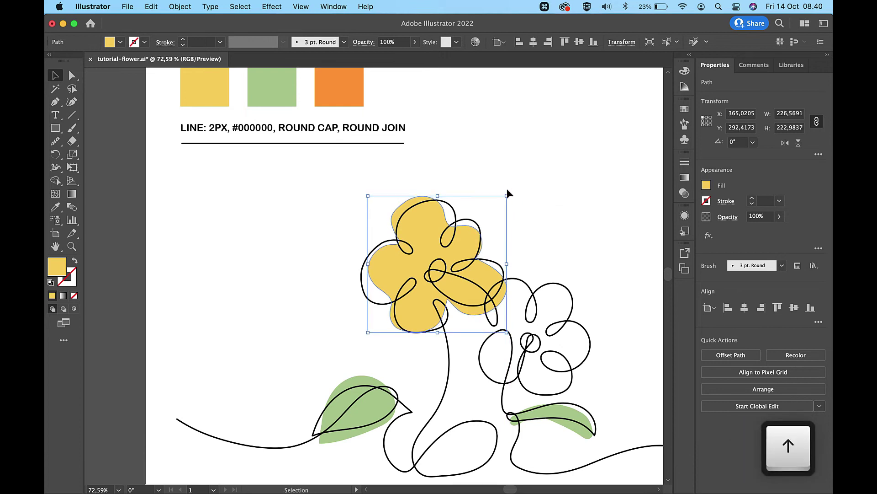
{"action": "left_click", "coordinate": [555, 205]}
Step: Paint a loose yellow outline around the second flower's petals with the Paintbrush, slightly offset from the black line
{"action": "scroll", "coordinate": [554, 205], "scroll_direction": "up", "scroll_amount": 5}
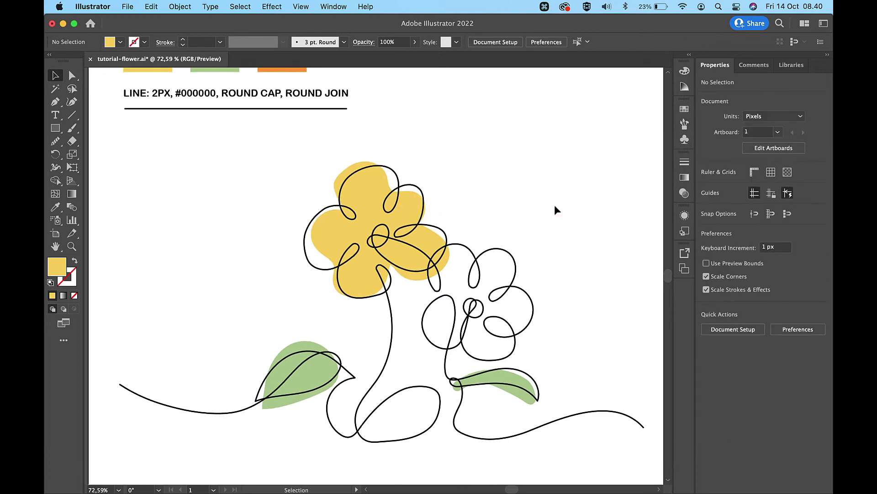
{"action": "left_click", "coordinate": [72, 129]}
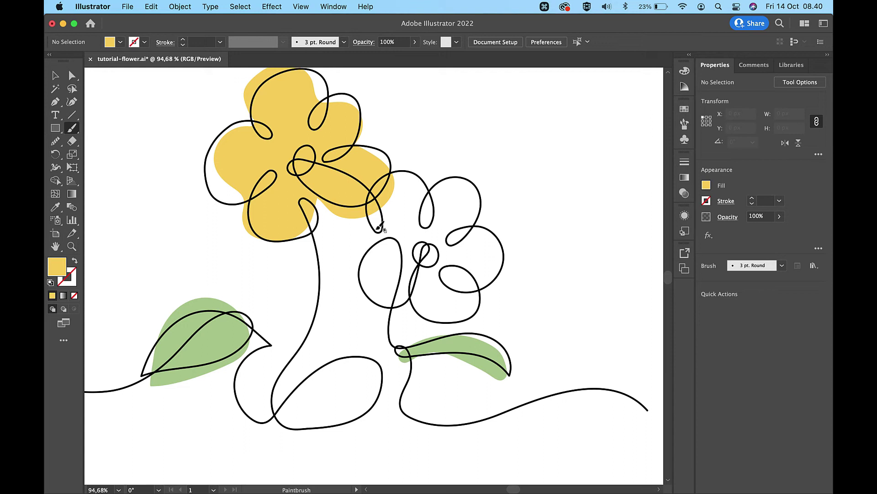
{"action": "left_click_drag", "start_coordinate": [372, 238], "coordinate": [359, 225]}
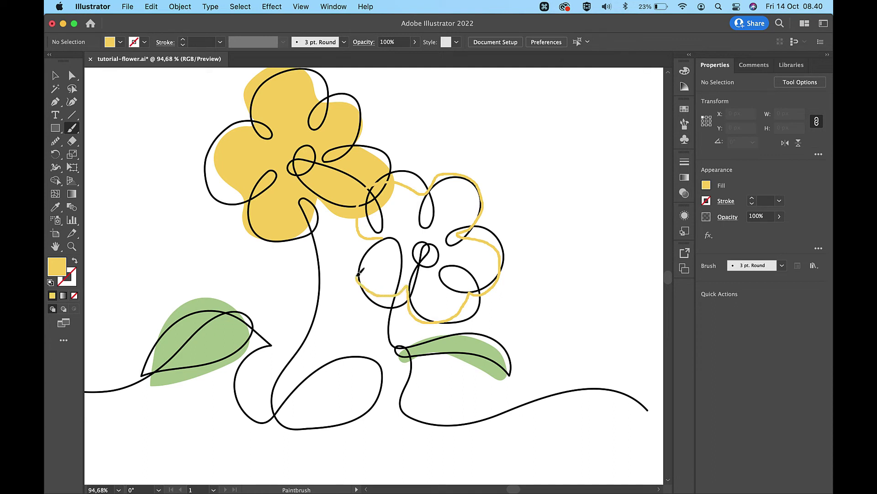
{"action": "mouse_move", "coordinate": [369, 242]}
{"action": "left_mouse_down"}
{"action": "mouse_move", "coordinate": [389, 235]}
{"action": "mouse_move", "coordinate": [382, 237]}
{"action": "left_mouse_up"}
Step: Move the upper end point of the second flower's painted outline closer to the other end and join the two open ends
{"action": "scroll", "coordinate": [372, 241], "scroll_direction": "up", "scroll_amount": 3}
{"action": "key", "text": "a"}
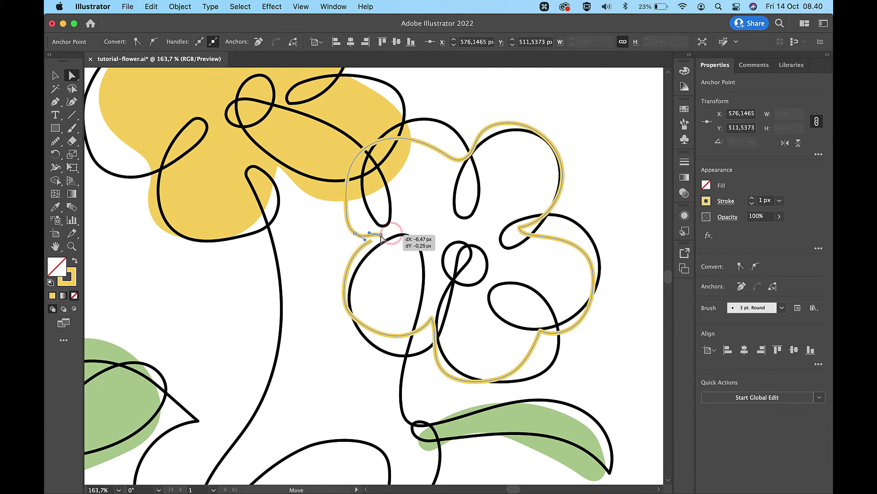
{"action": "scroll", "coordinate": [381, 238], "scroll_direction": "up", "scroll_amount": 2}
{"action": "scroll", "coordinate": [381, 238], "scroll_direction": "up", "scroll_amount": 1}
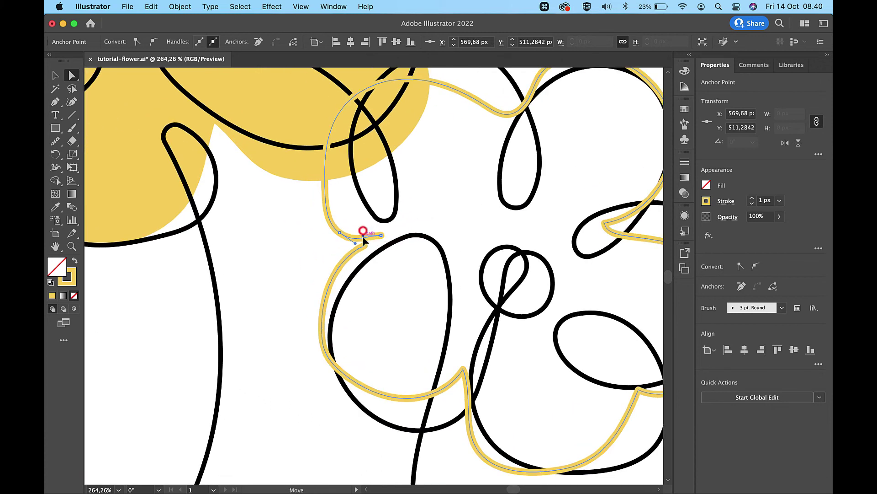
{"action": "left_click", "coordinate": [365, 246], "text": "shift"}
{"action": "key", "text": "super+j"}
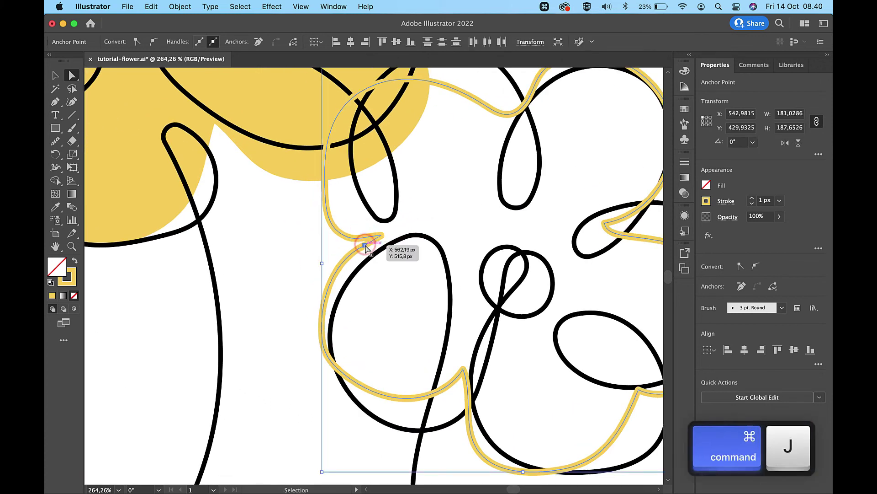
Step: Smooth the petals of the second flower's painted outline with the Smooth tool
{"action": "scroll", "coordinate": [365, 247], "scroll_direction": "down", "scroll_amount": 5}
{"action": "key", "text": "v"}
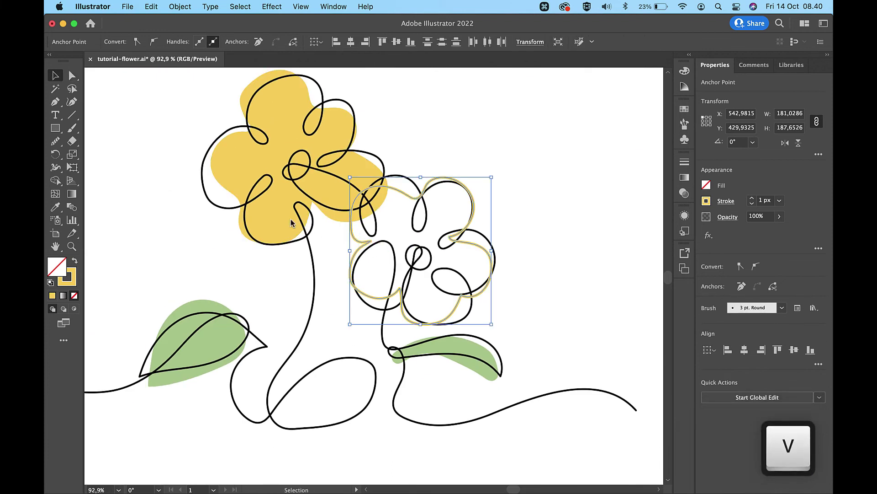
{"action": "left_click", "coordinate": [56, 141]}
{"action": "mouse_move", "coordinate": [359, 250]}
{"action": "left_mouse_down"}
{"action": "mouse_move", "coordinate": [397, 302]}
{"action": "mouse_move", "coordinate": [350, 225]}
{"action": "mouse_move", "coordinate": [355, 201]}
{"action": "mouse_move", "coordinate": [379, 179]}
{"action": "mouse_move", "coordinate": [372, 191]}
{"action": "mouse_move", "coordinate": [426, 188]}
{"action": "mouse_move", "coordinate": [467, 228]}
{"action": "mouse_move", "coordinate": [455, 241]}
{"action": "mouse_move", "coordinate": [503, 267]}
{"action": "mouse_move", "coordinate": [488, 287]}
{"action": "mouse_move", "coordinate": [404, 303]}
{"action": "left_mouse_up"}
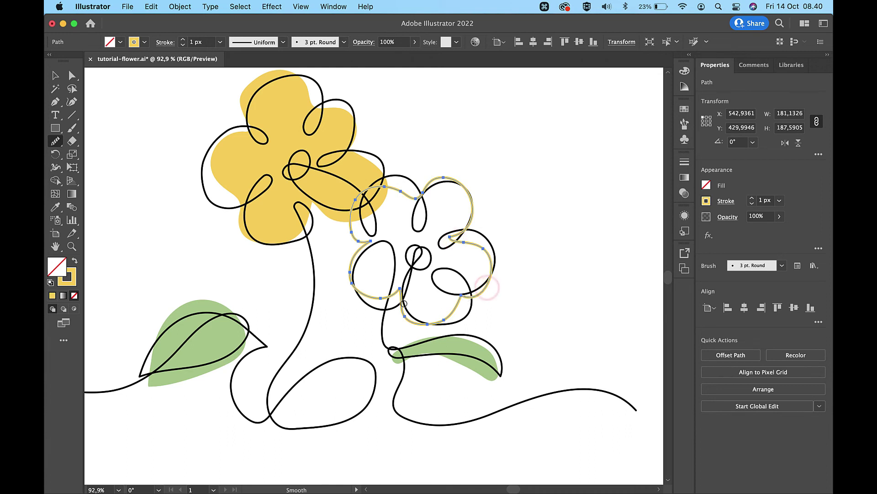
Step: Fill the second flower's outline with the first flower's yellow using the Eyedropper and send it behind the black line
{"action": "key", "text": "v"}
{"action": "key", "text": "i"}
{"action": "left_click", "coordinate": [283, 132]}
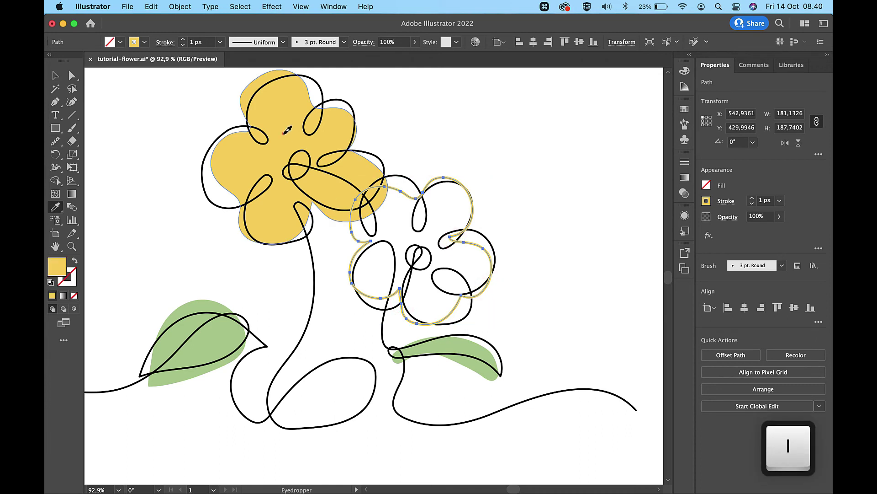
{"action": "key", "text": "v"}
{"action": "key", "text": "super+bracketleft"}
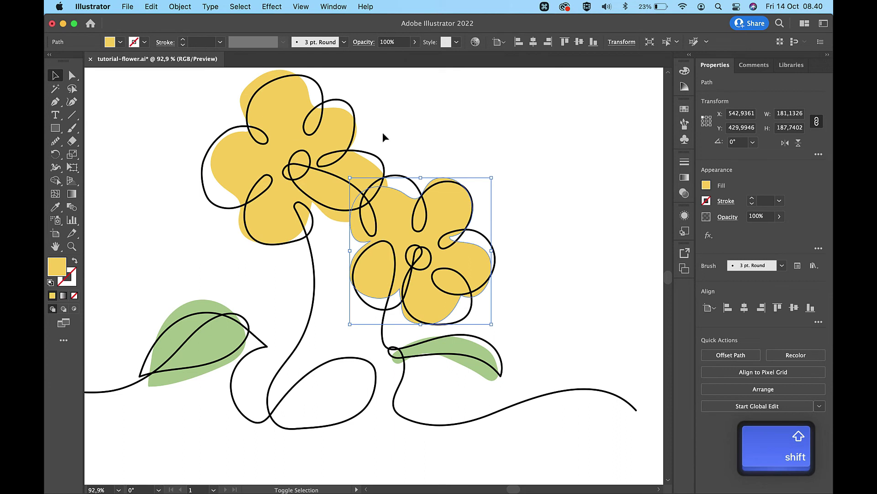
Step: Enlarge the second flower's yellow shape slightly and deselect it
{"action": "left_click_drag", "start_coordinate": [491, 177], "coordinate": [497, 173]}
{"action": "left_click", "coordinate": [546, 188]}
{"action": "scroll", "coordinate": [545, 186], "scroll_direction": "down", "scroll_amount": 5}
{"action": "scroll", "coordinate": [545, 185], "scroll_direction": "up", "scroll_amount": 5}
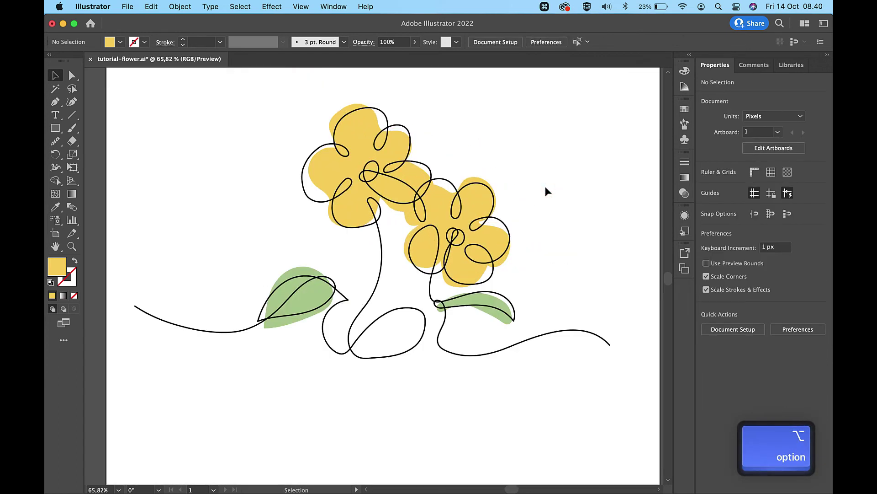
Step: Paint a small loose outline around the centre loops of the first flower with the Paintbrush
{"action": "scroll", "coordinate": [490, 99], "scroll_direction": "up", "scroll_amount": 3}
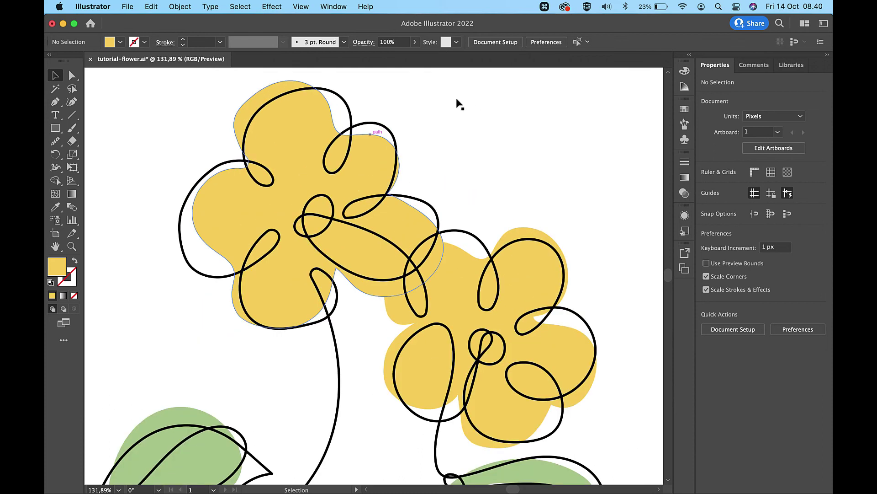
{"action": "left_click", "coordinate": [72, 129]}
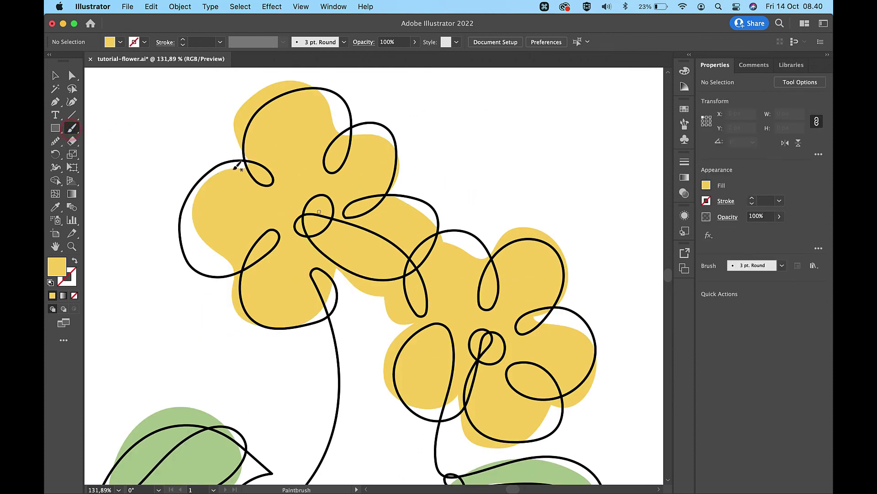
{"action": "scroll", "coordinate": [298, 183], "scroll_direction": "up", "scroll_amount": 3}
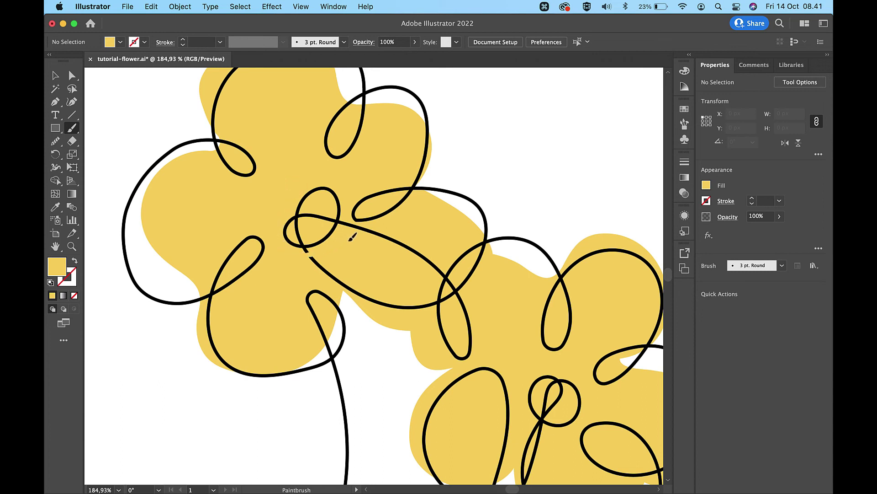
{"action": "left_click_drag", "start_coordinate": [332, 173], "coordinate": [294, 185]}
Step: Adjust the end point of the first flower's centre outline and join its two open ends
{"action": "key", "text": "a"}
{"action": "scroll", "coordinate": [318, 172], "scroll_direction": "up", "scroll_amount": 5}
{"action": "mouse_move", "coordinate": [317, 173]}
{"action": "left_mouse_down"}
{"action": "mouse_move", "coordinate": [296, 193]}
{"action": "mouse_move", "coordinate": [329, 178]}
{"action": "mouse_move", "coordinate": [327, 185]}
{"action": "left_mouse_up"}
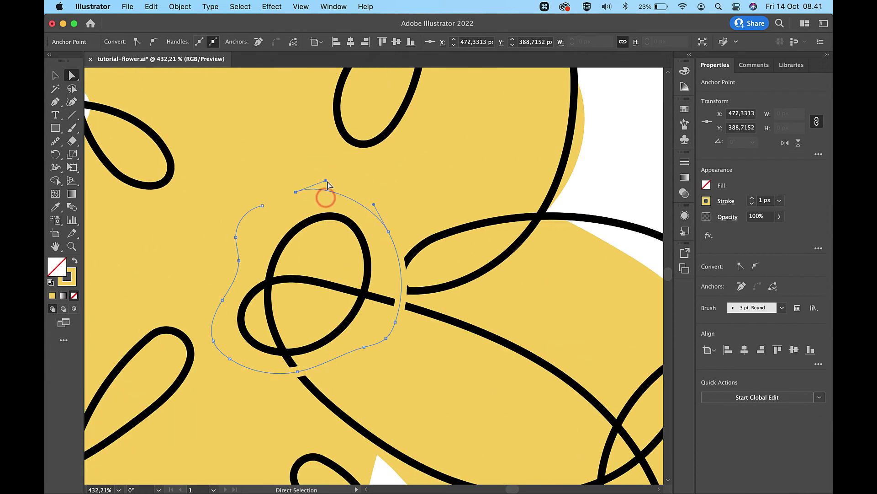
{"action": "left_click", "coordinate": [263, 206], "text": "shift"}
{"action": "key", "text": "super"}
{"action": "key", "text": "super+j"}
Step: Fill the first flower's centre outline with the orange #FF941F swatch using the Eyedropper and send it behind the black line
{"action": "scroll", "coordinate": [265, 211], "scroll_direction": "down", "scroll_amount": 10}
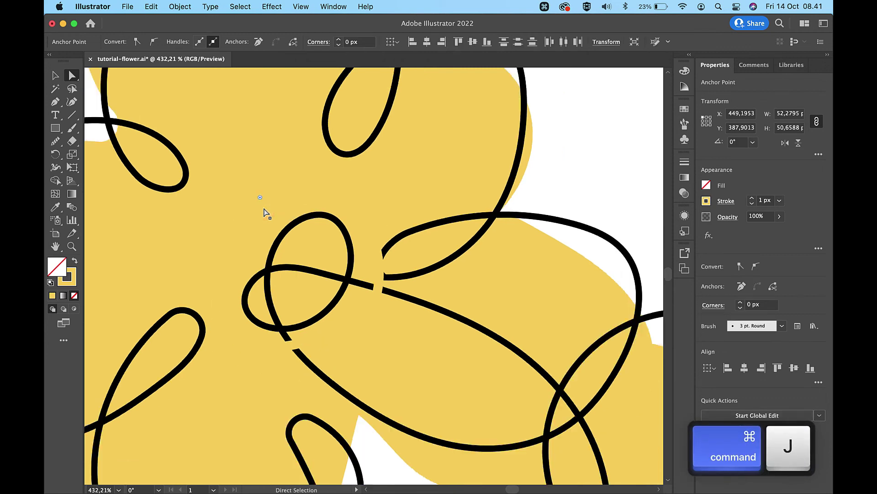
{"action": "key", "text": "i"}
{"action": "left_click", "coordinate": [227, 127]}
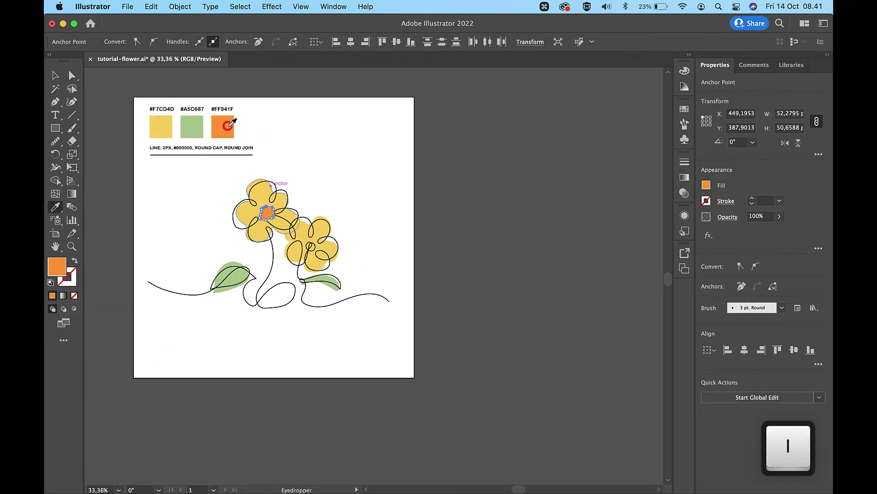
{"action": "scroll", "coordinate": [274, 189], "scroll_direction": "up", "scroll_amount": 3}
{"action": "key", "text": "v"}
{"action": "left_click", "coordinate": [347, 169]}
{"action": "left_click", "coordinate": [267, 231]}
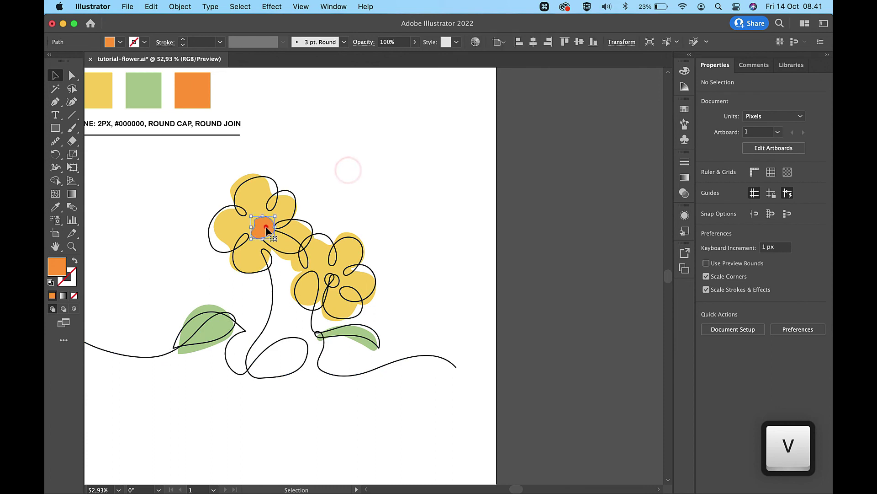
{"action": "key", "text": "super+bracketleft"}
{"action": "left_click", "coordinate": [408, 166]}
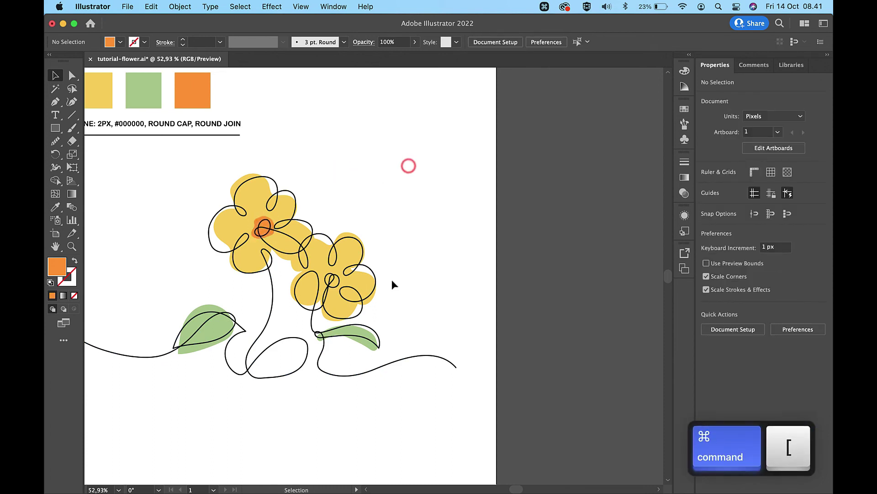
Step: Paint a small loose orange outline around the centre loops of the second flower with the Paintbrush
{"action": "scroll", "coordinate": [391, 278], "scroll_direction": "up", "scroll_amount": 4}
{"action": "key", "text": "b"}
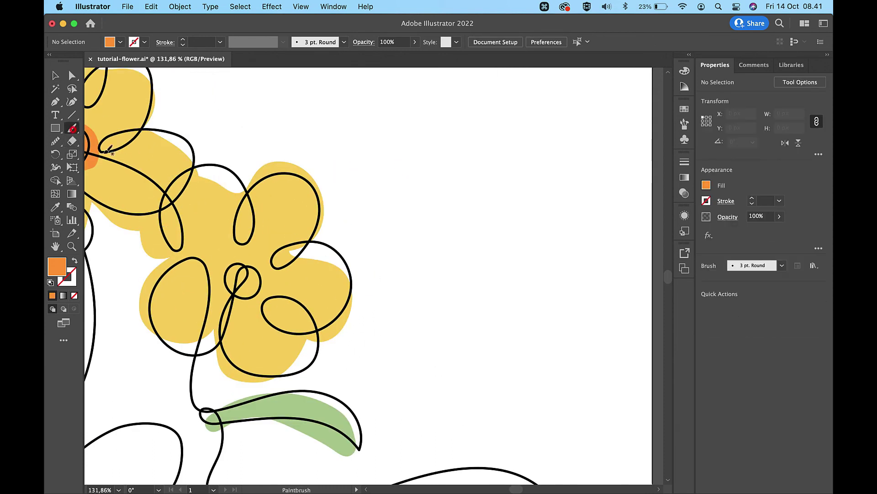
{"action": "scroll", "coordinate": [239, 250], "scroll_direction": "up", "scroll_amount": 3}
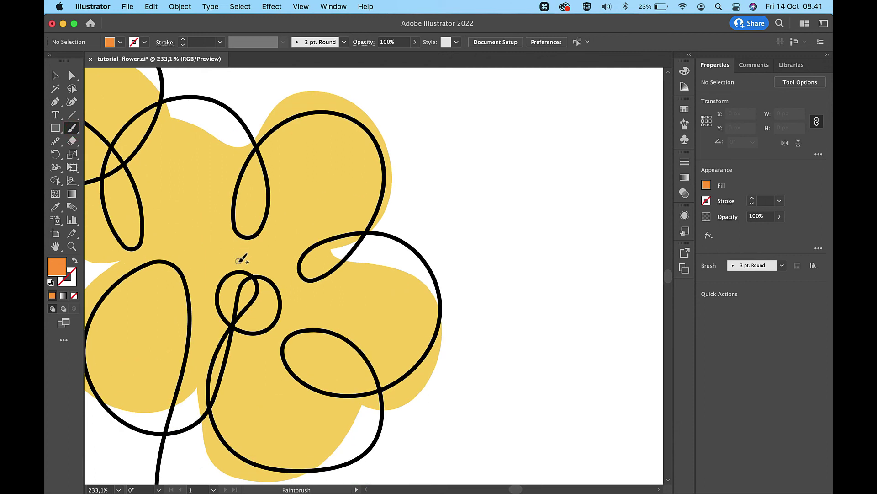
{"action": "left_click_drag", "start_coordinate": [238, 261], "coordinate": [210, 326]}
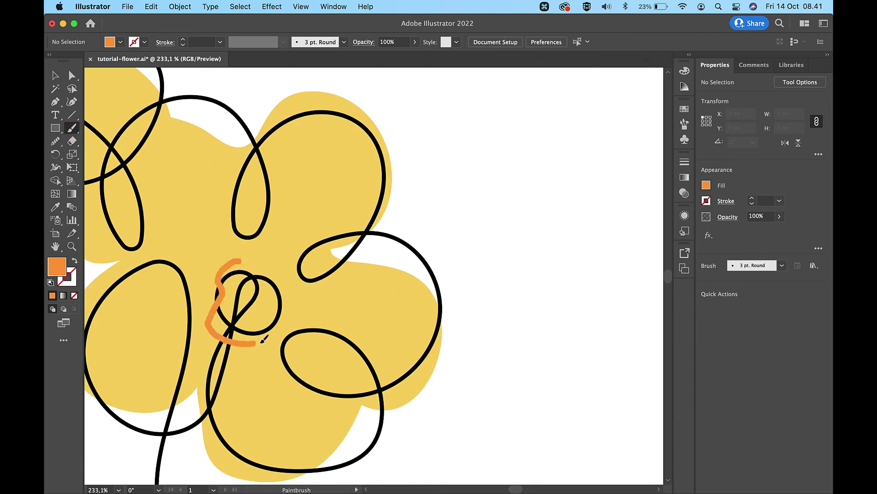
{"action": "mouse_move", "coordinate": [275, 273]}
{"action": "left_mouse_down"}
{"action": "mouse_move", "coordinate": [222, 254]}
{"action": "mouse_move", "coordinate": [235, 292]}
{"action": "mouse_move", "coordinate": [209, 318]}
{"action": "left_mouse_up"}
Step: Join the two open ends of the second flower's centre outline
{"action": "scroll", "coordinate": [256, 266], "scroll_direction": "up", "scroll_amount": 3}
{"action": "key", "text": "a"}
{"action": "key", "text": "cmd+j"}
{"action": "key", "text": "v"}
Step: Fill the second flower's centre outline with the first centre's orange using the Eyedropper and send it behind the black line
{"action": "scroll", "coordinate": [297, 292], "scroll_direction": "down", "scroll_amount": 10}
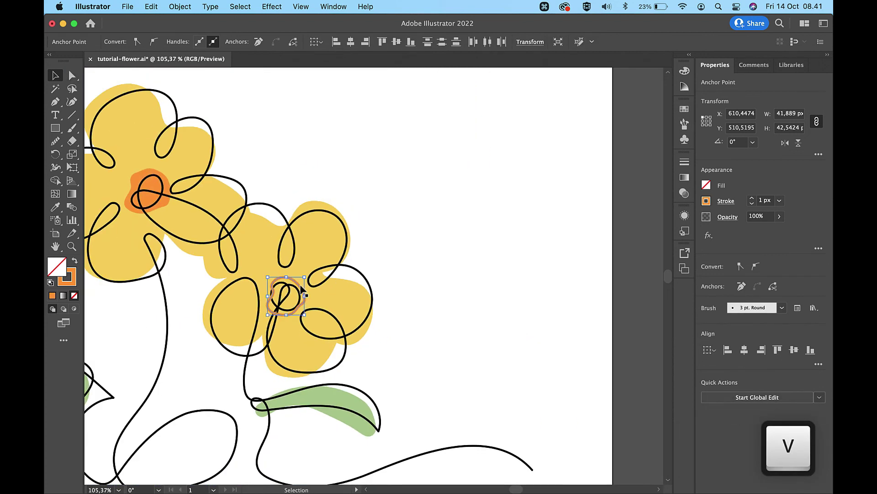
{"action": "key", "text": "i"}
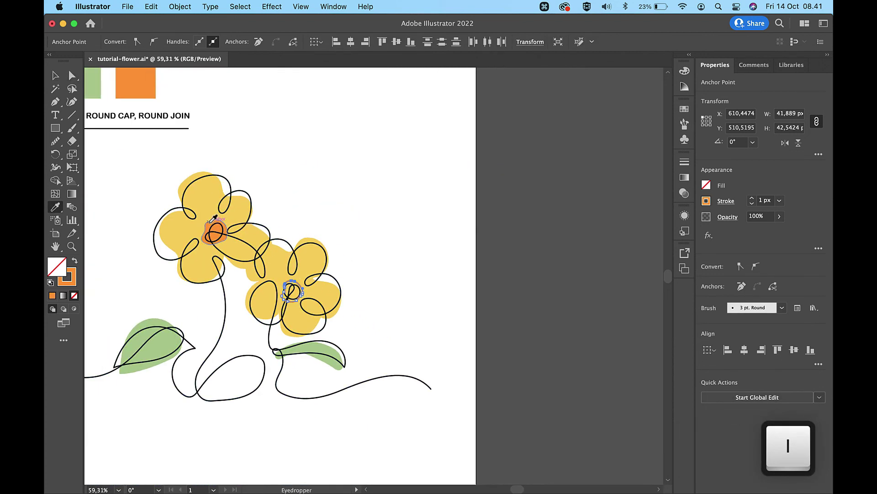
{"action": "left_click", "coordinate": [209, 223]}
{"action": "key", "text": "v"}
{"action": "scroll", "coordinate": [341, 224], "scroll_direction": "up", "scroll_amount": 3}
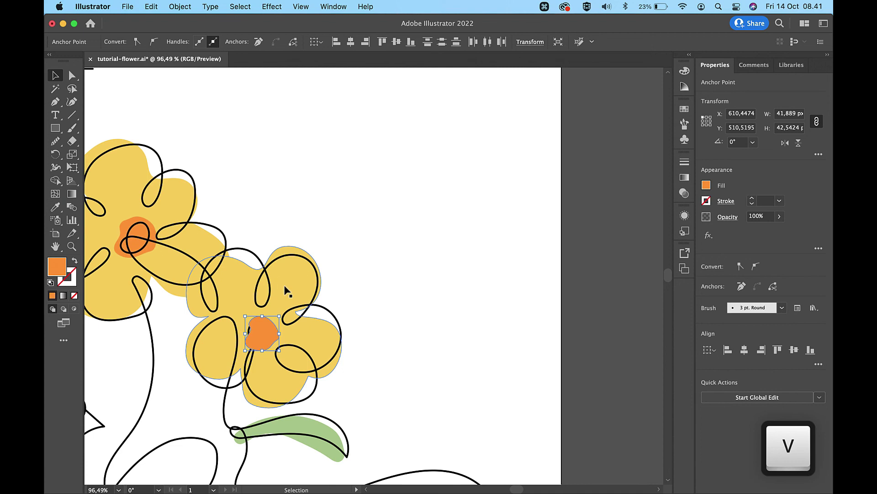
{"action": "key", "text": "cmd+bracketleft"}
{"action": "left_click", "coordinate": [429, 194]}
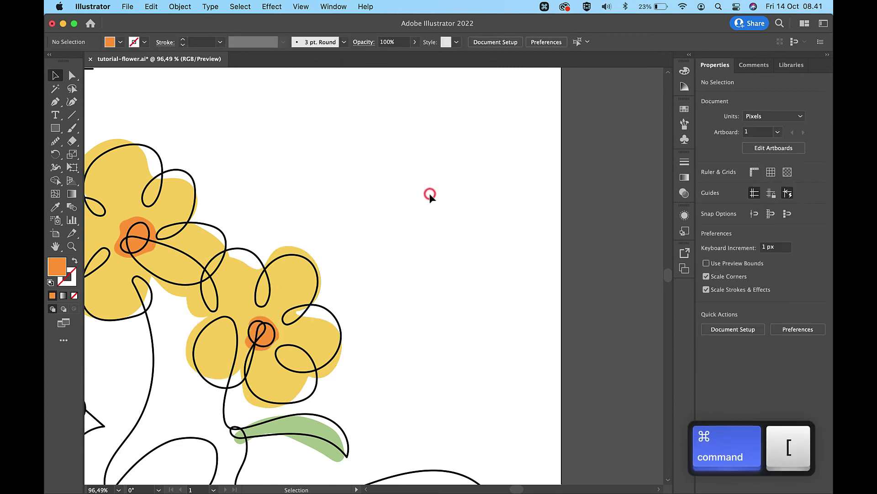
{"action": "scroll", "coordinate": [429, 193], "scroll_direction": "down", "scroll_amount": 5}
{"action": "scroll", "coordinate": [429, 193], "scroll_direction": "up", "scroll_amount": 2}
{"action": "scroll", "coordinate": [429, 192], "scroll_direction": "down", "scroll_amount": 3}
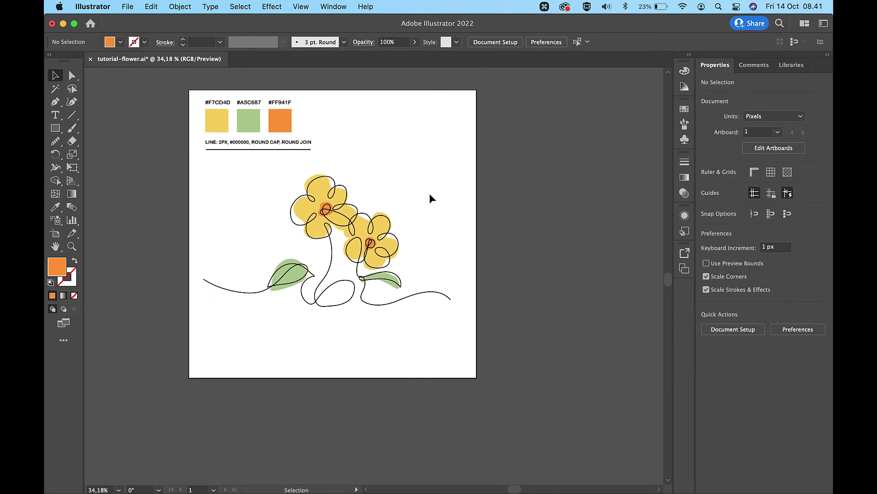
{"action": "scroll", "coordinate": [430, 195], "scroll_direction": "up", "scroll_amount": 1}
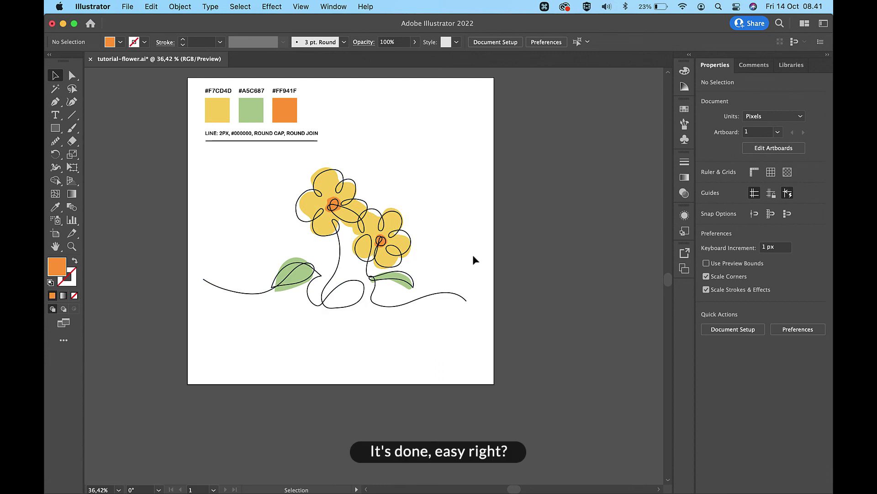
{"action": "scroll", "coordinate": [472, 254], "scroll_direction": "up", "scroll_amount": 3}
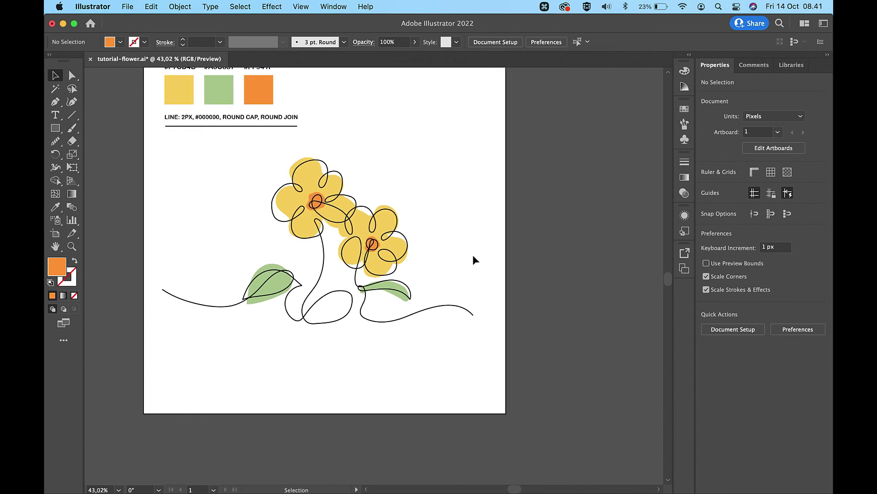
Step: Set the black flower line's stroke weight to 4 px and deselect the line
{"action": "left_click", "coordinate": [387, 319]}
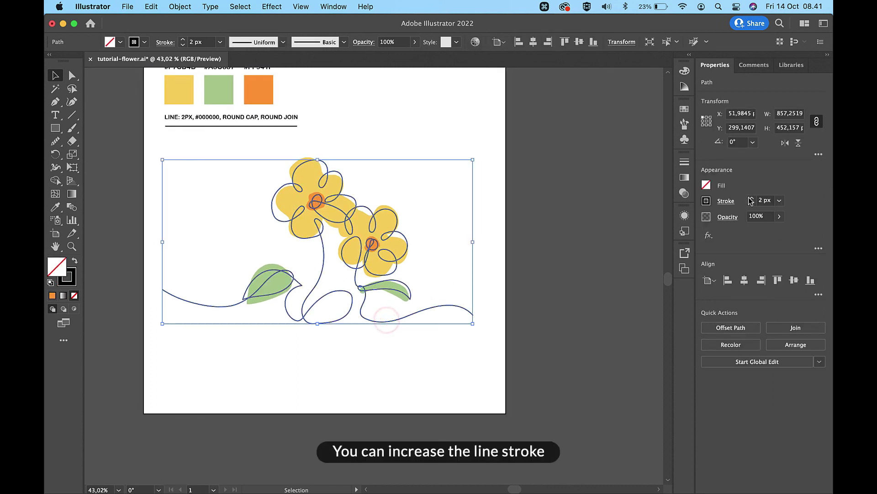
{"action": "left_click", "coordinate": [751, 199]}
{"action": "left_click", "coordinate": [751, 198]}
{"action": "left_click", "coordinate": [594, 167]}
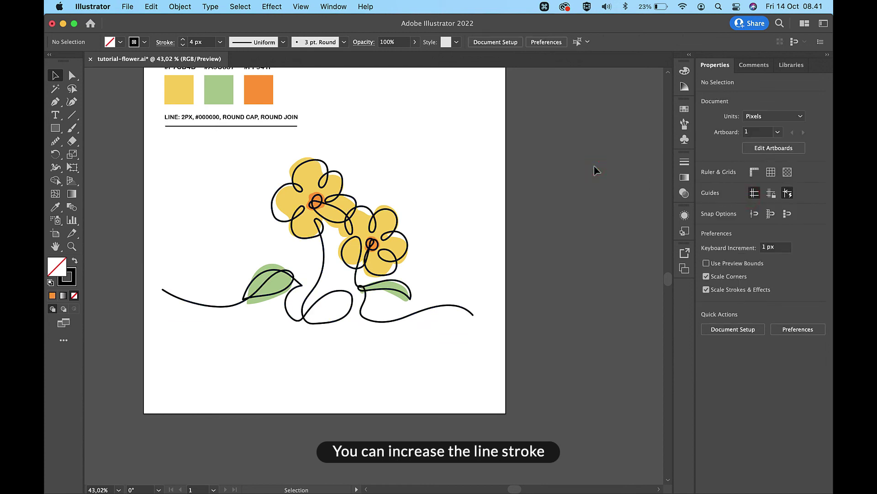
Step: Reduce the black flower line's stroke weight to 1 px and deselect the line
{"action": "left_click", "coordinate": [450, 305]}
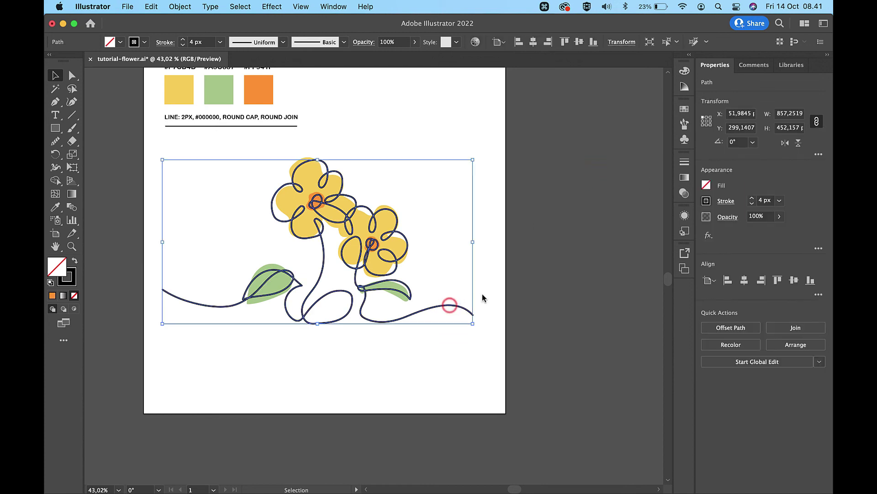
{"action": "left_click", "coordinate": [752, 203]}
{"action": "left_click", "coordinate": [752, 204]}
{"action": "left_click", "coordinate": [752, 204]}
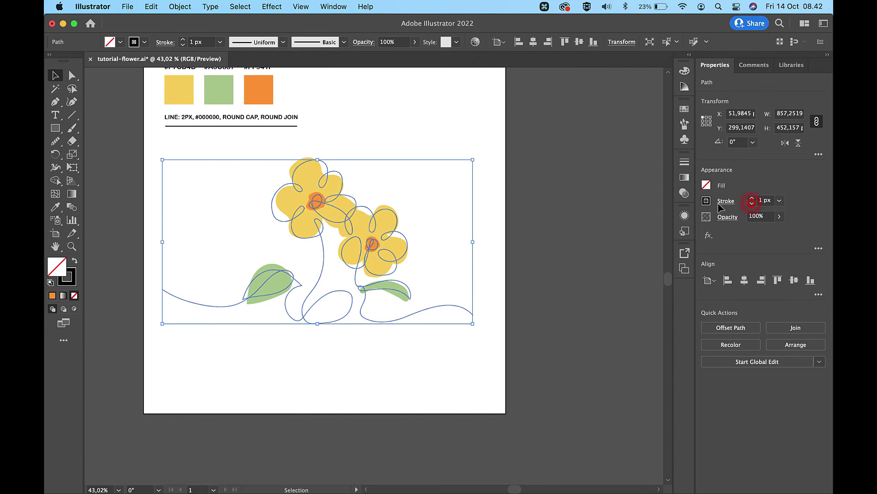
{"action": "left_click", "coordinate": [450, 205]}
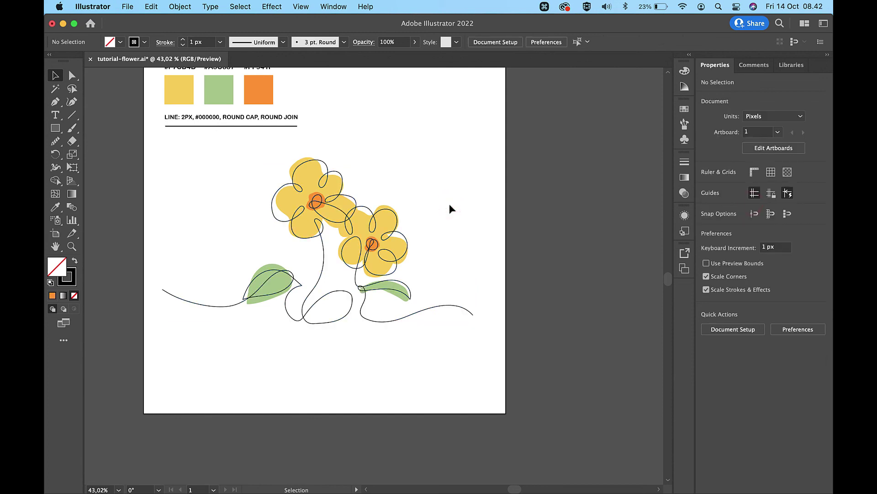
Step: Set the black flower line's stroke weight to 3 px and deselect the line
{"action": "left_click", "coordinate": [457, 305]}
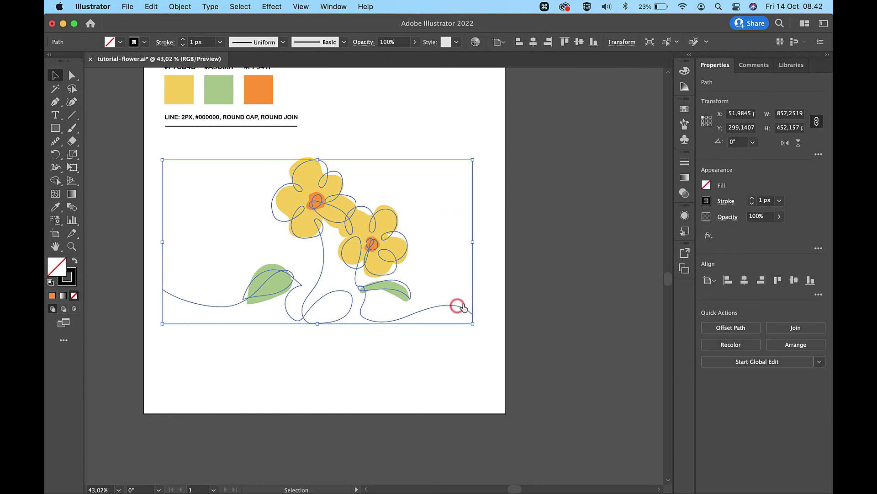
{"action": "left_click", "coordinate": [751, 200]}
{"action": "left_click", "coordinate": [569, 223]}
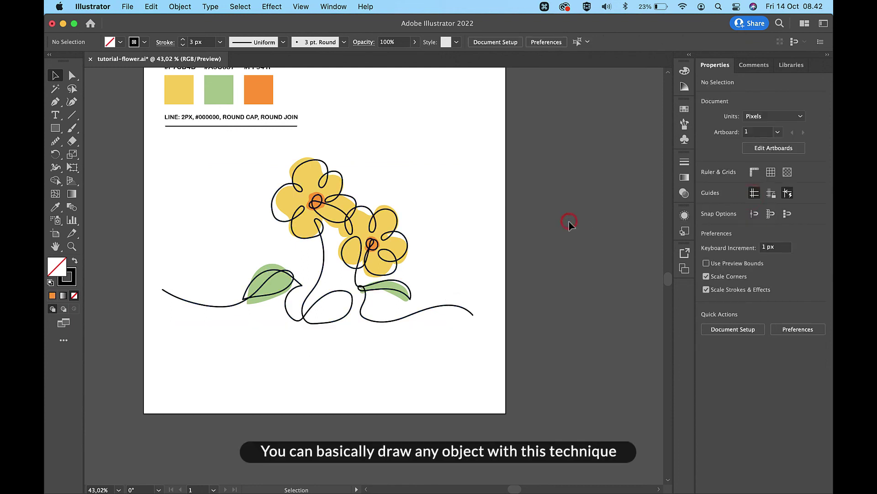
{"action": "scroll", "coordinate": [570, 226], "scroll_direction": "up", "scroll_amount": 1}
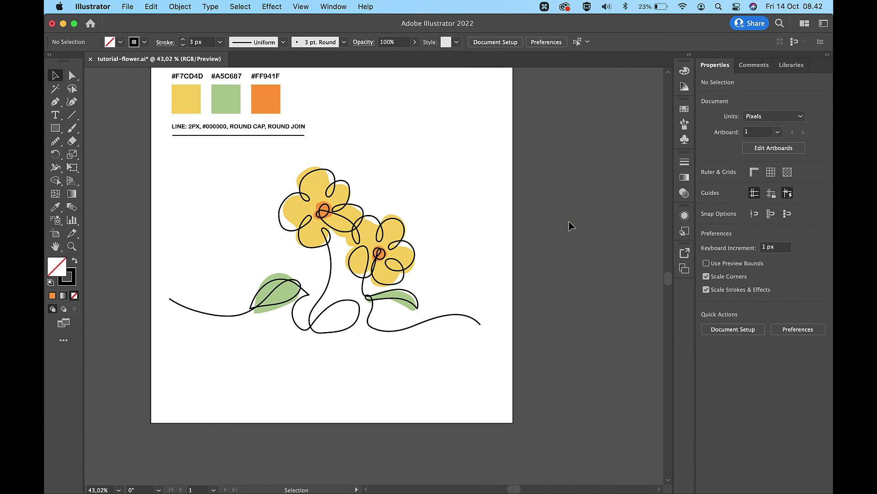
{"action": "scroll", "coordinate": [570, 226], "scroll_direction": "left", "scroll_amount": 5}
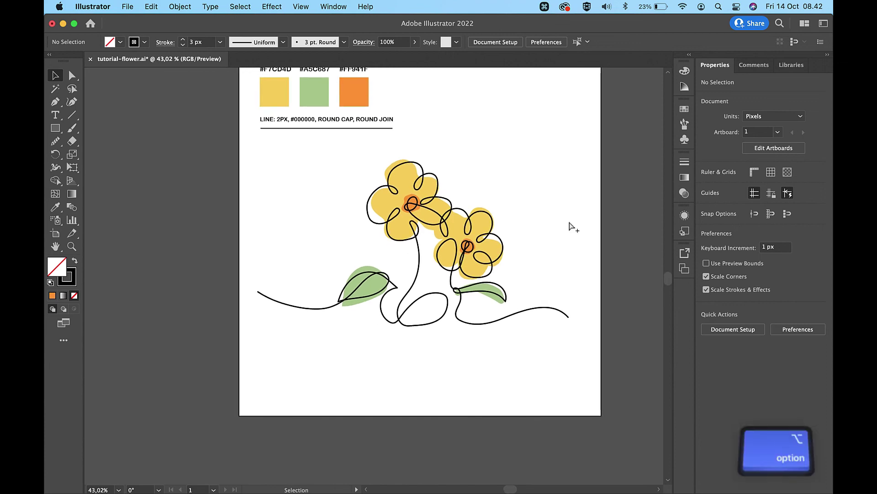